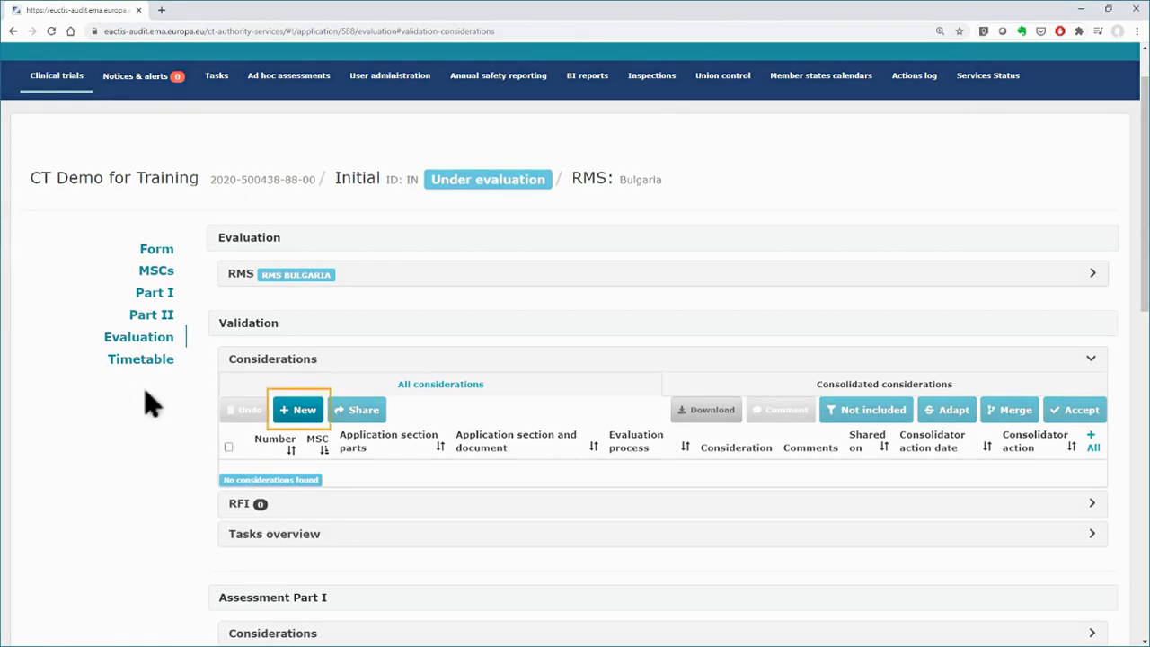
Step: Create Bulgaria's Part I consideration BG001 (Statistical, Protocol) and BG002 (Non-clinical, Protocol)
click(305, 418)
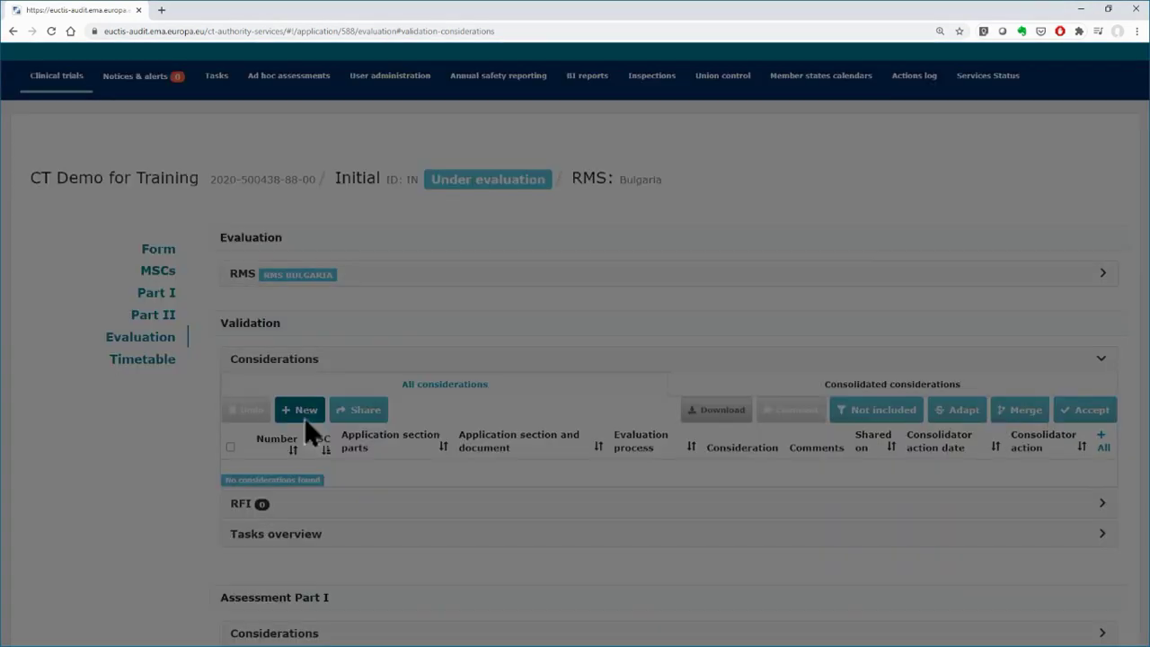
click(426, 173)
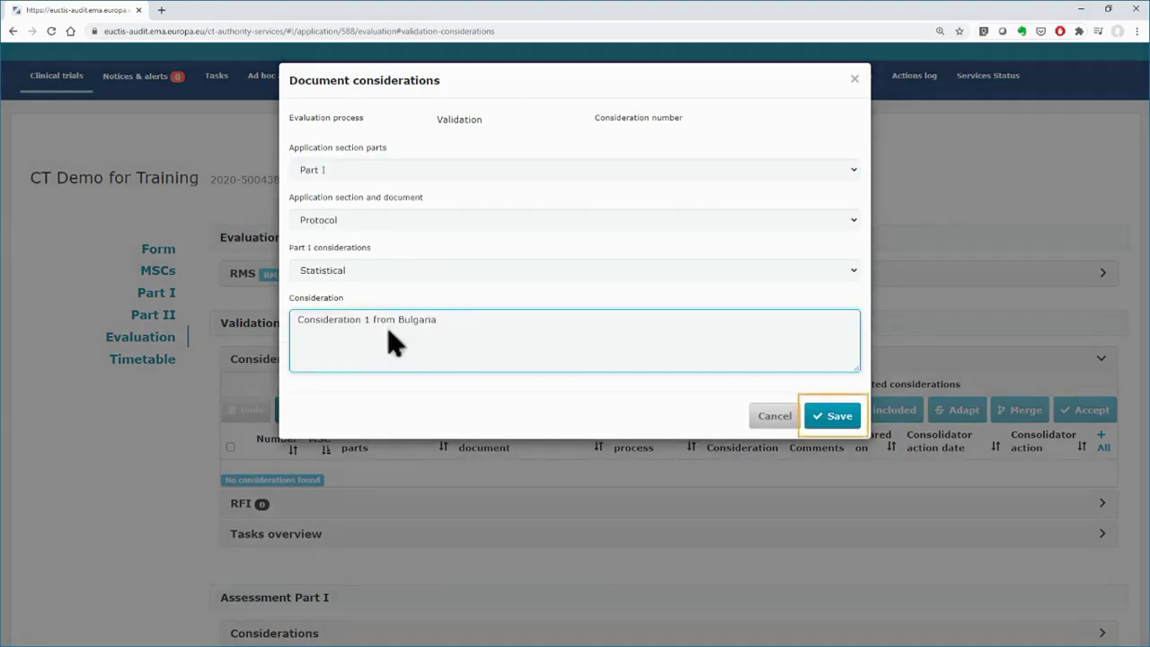
click(836, 415)
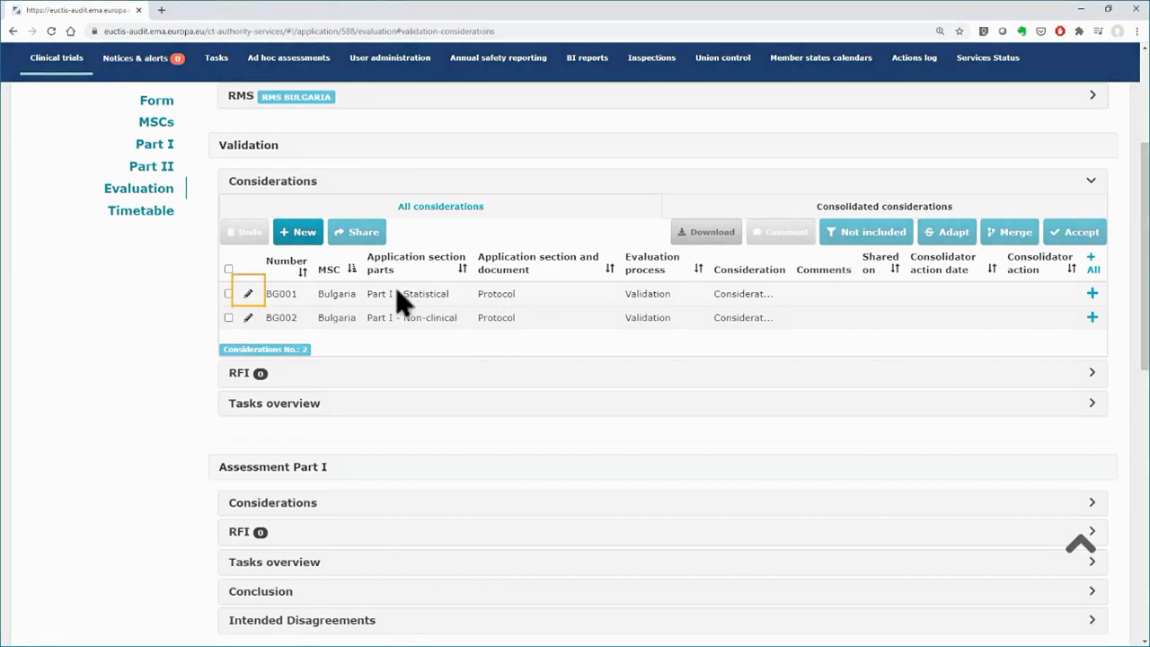
Step: Append ' - EDIT' to BG001's text, save it, and expand the row to confirm
click(248, 294)
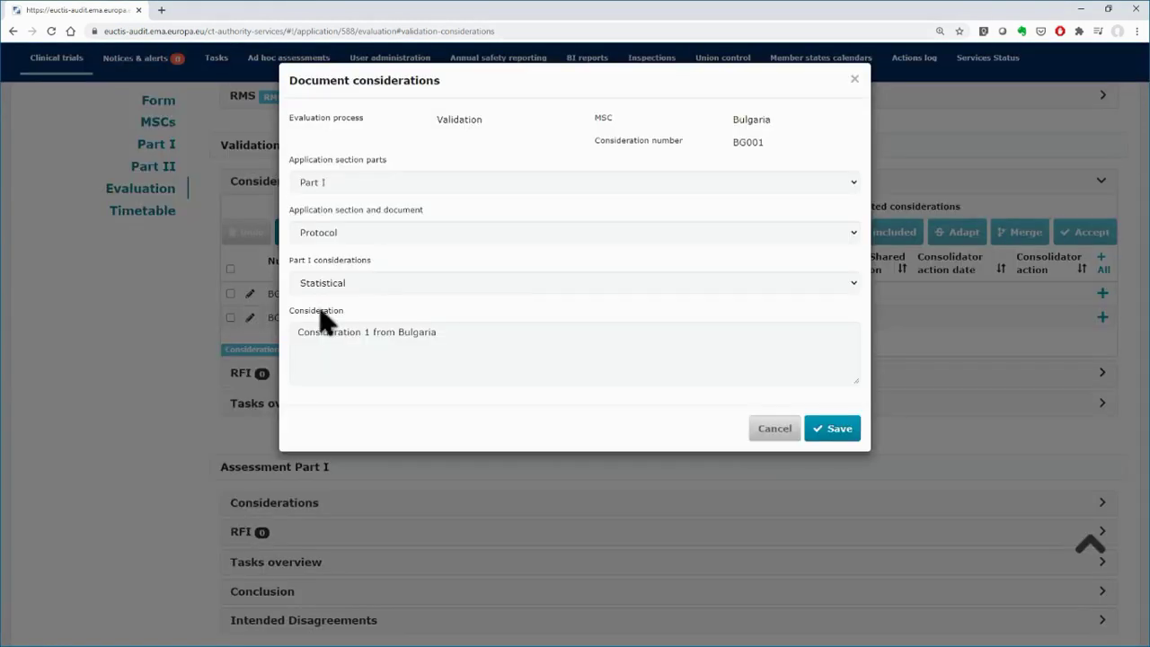
click(446, 339)
text(-)
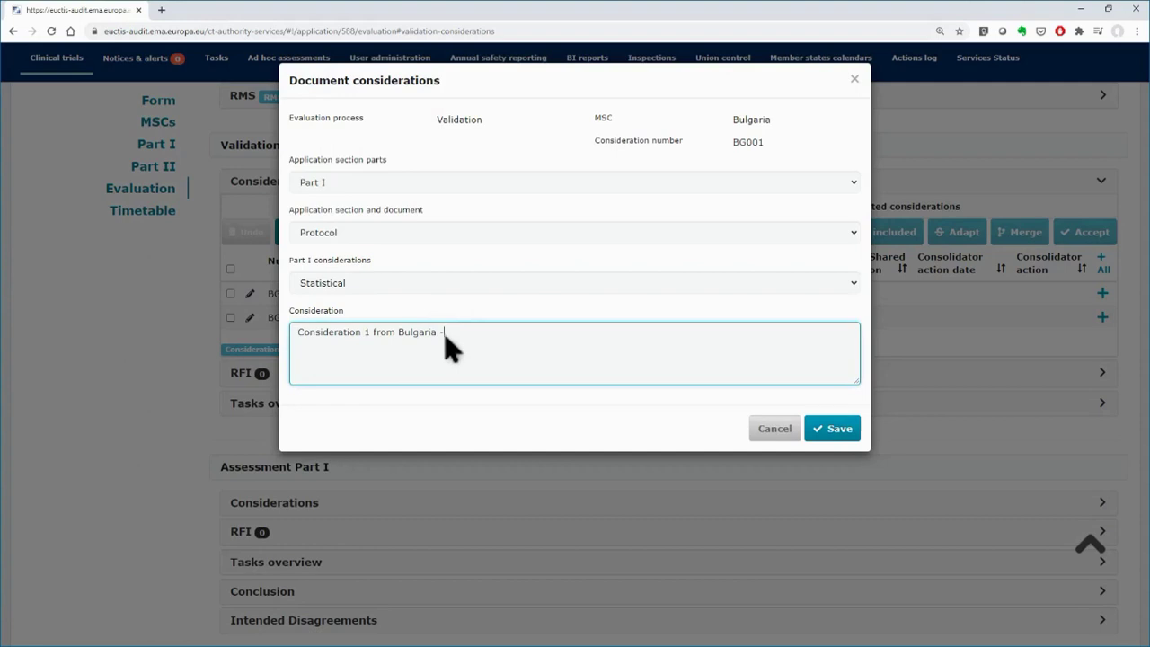
text( EDIT)
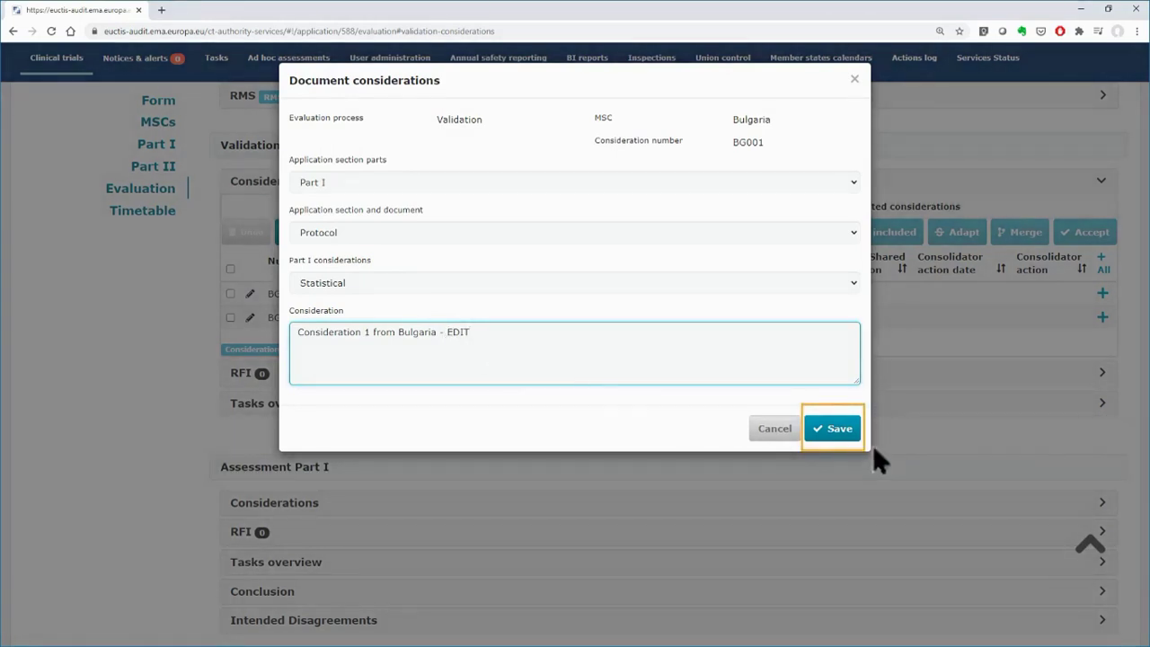
click(842, 433)
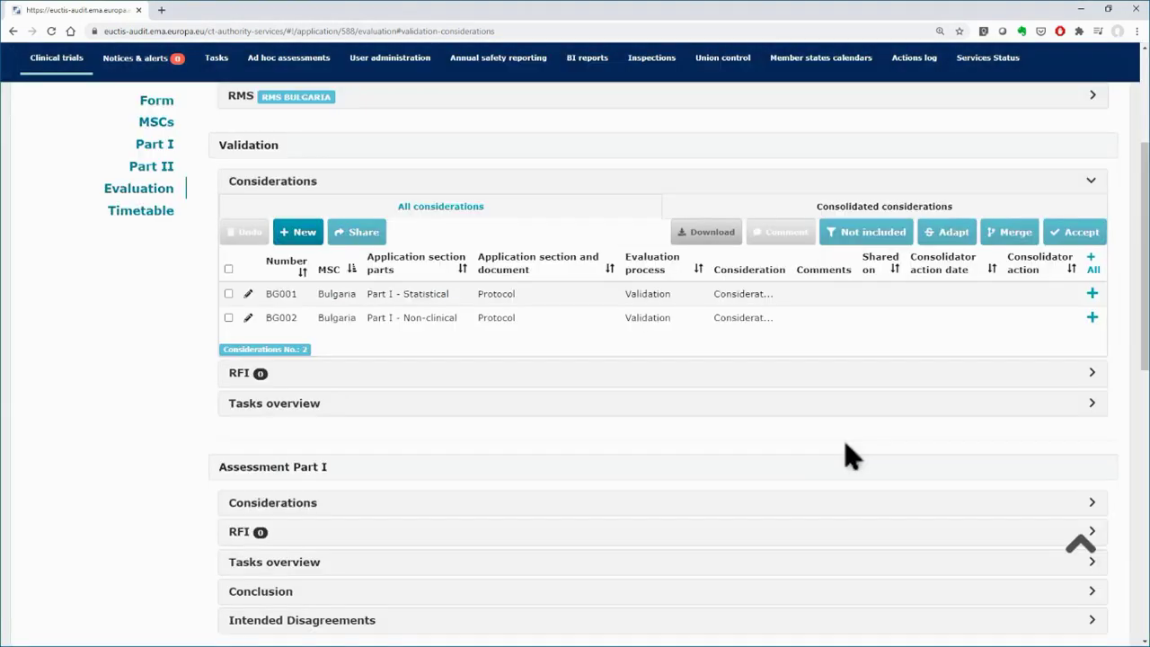
click(1092, 295)
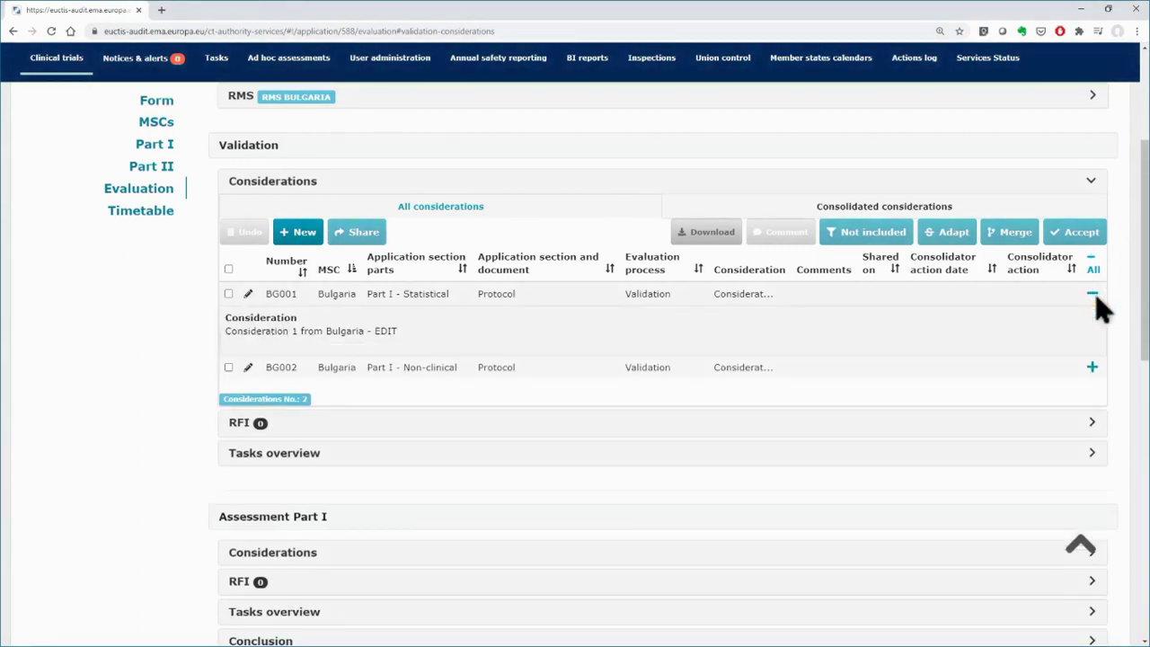
Step: Collapse BG001 and delete the unshared consideration BG002
click(1092, 295)
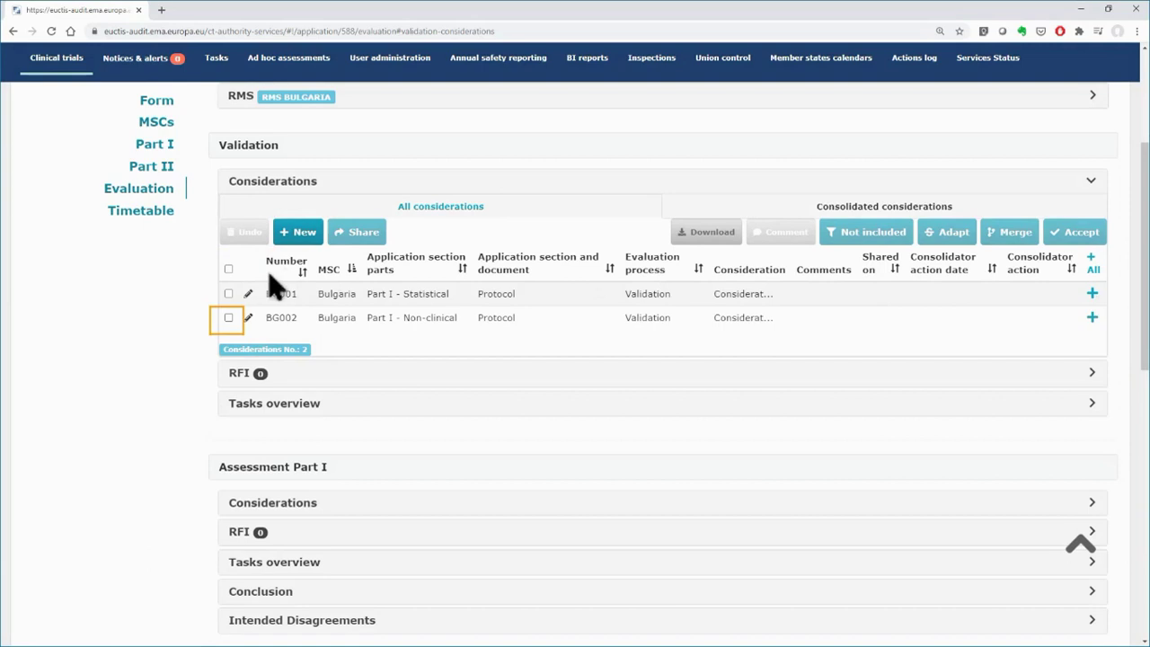
click(229, 318)
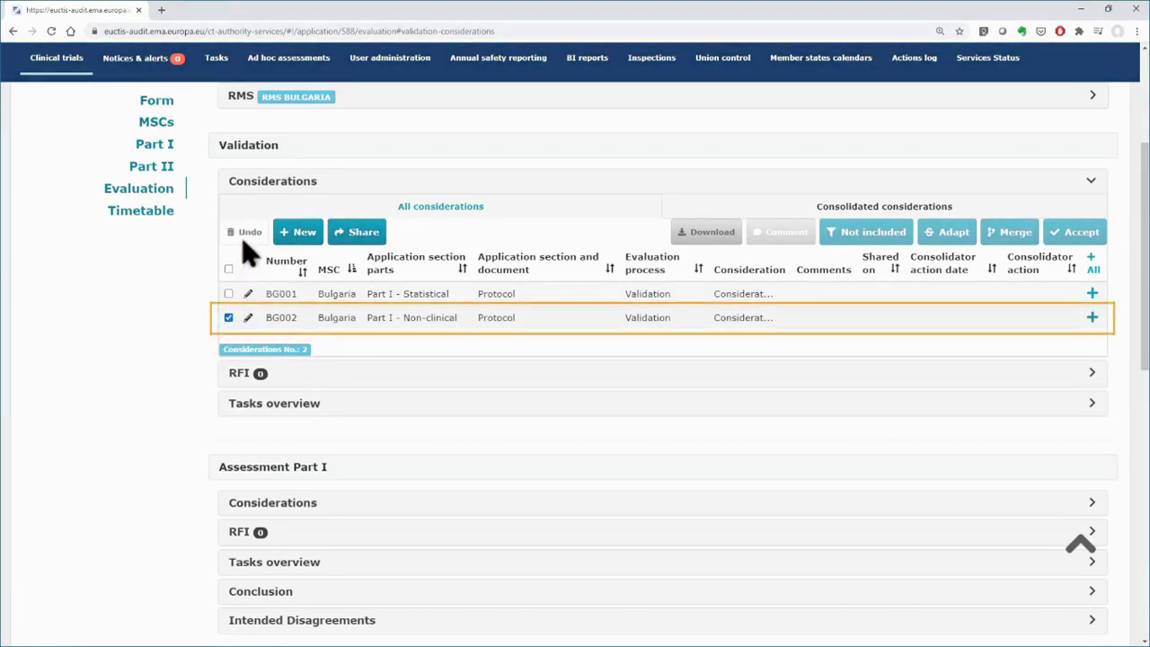
click(245, 237)
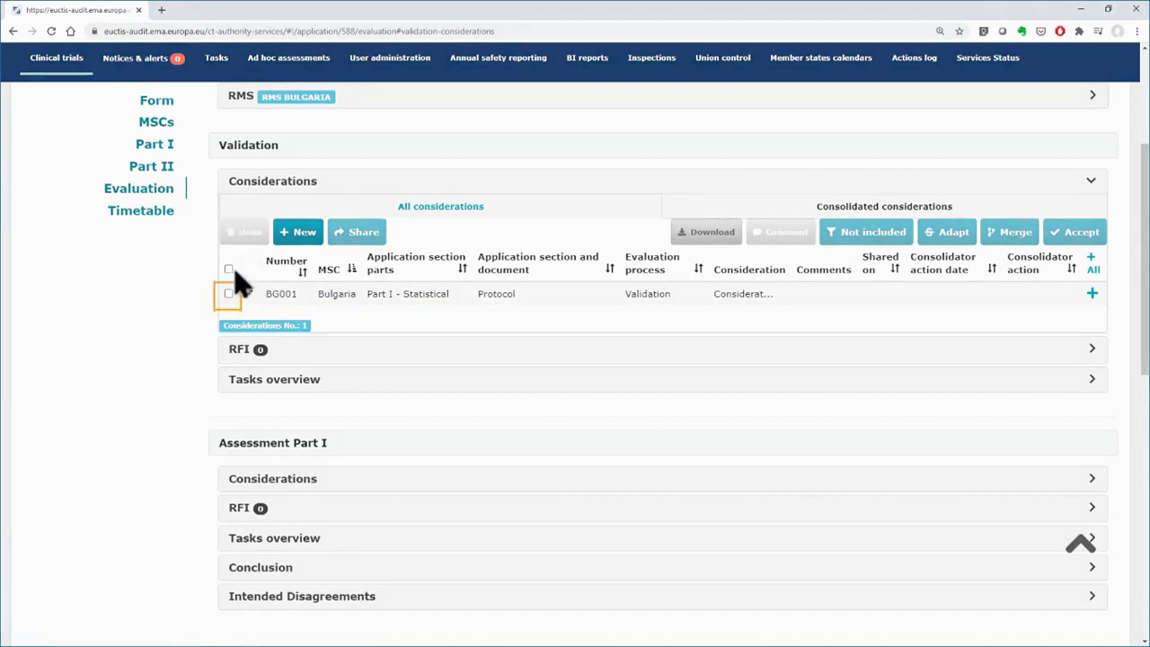
Step: Share consideration BG001 with the member states, dated 21/08/2020
click(228, 293)
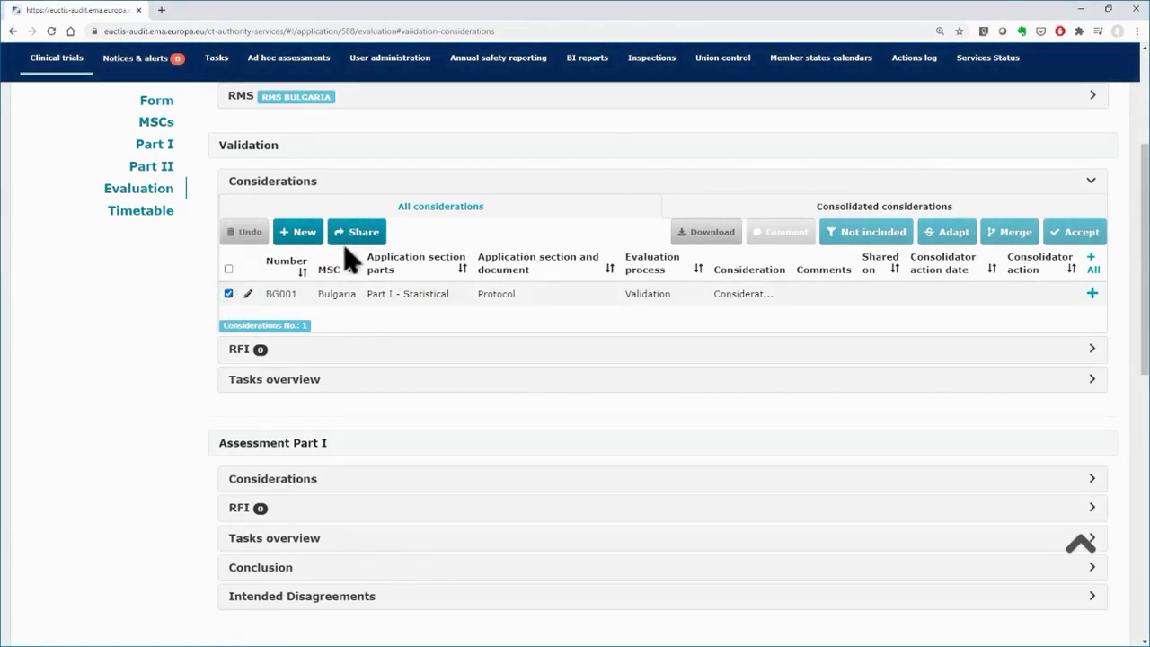
click(364, 236)
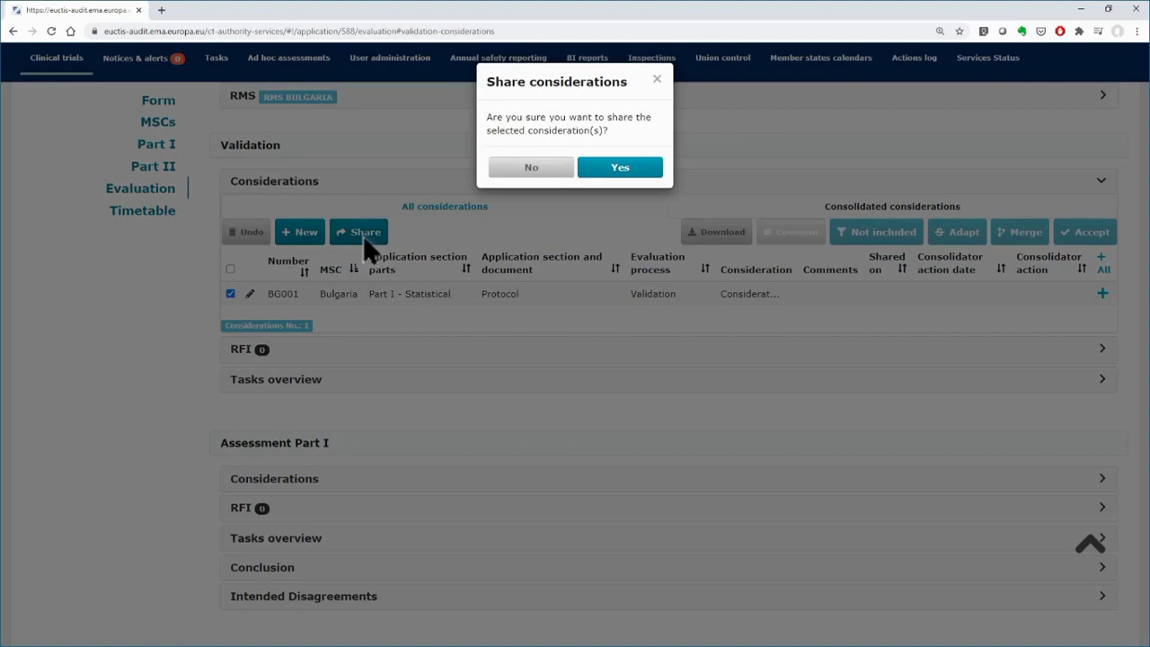
click(605, 172)
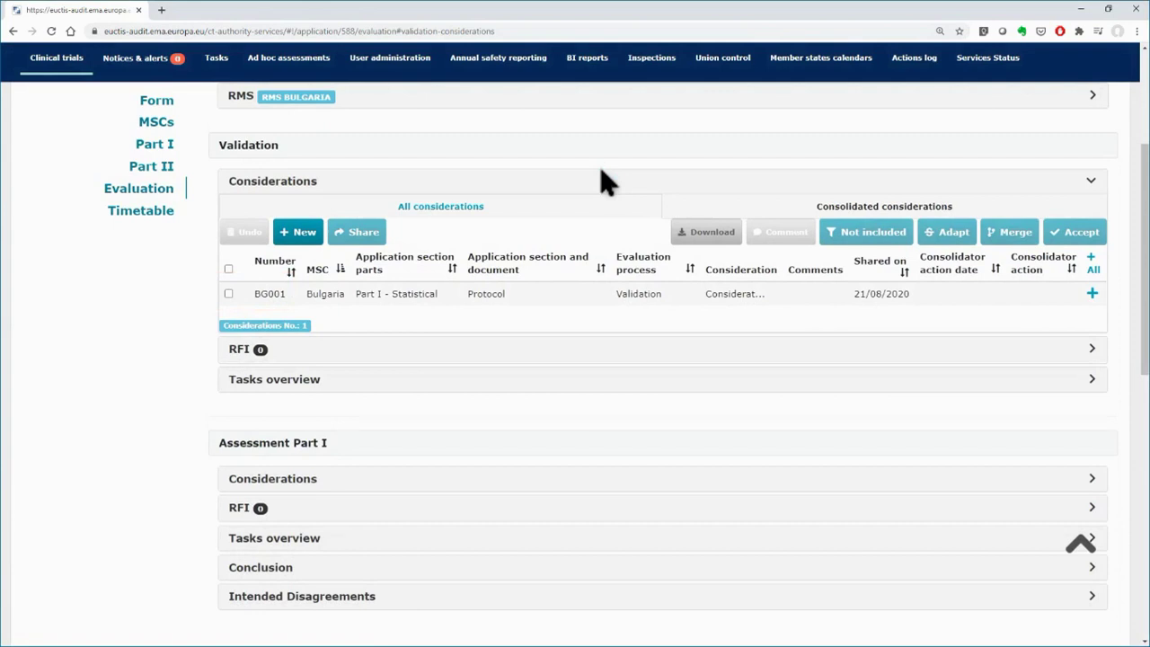
click(228, 295)
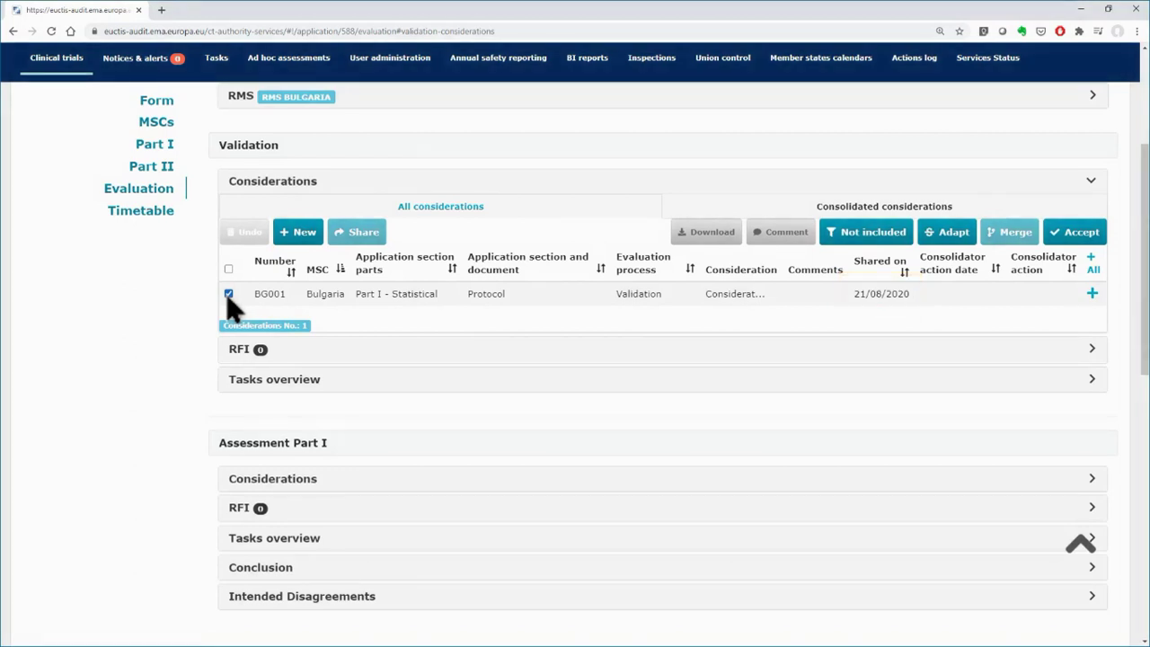
click(228, 297)
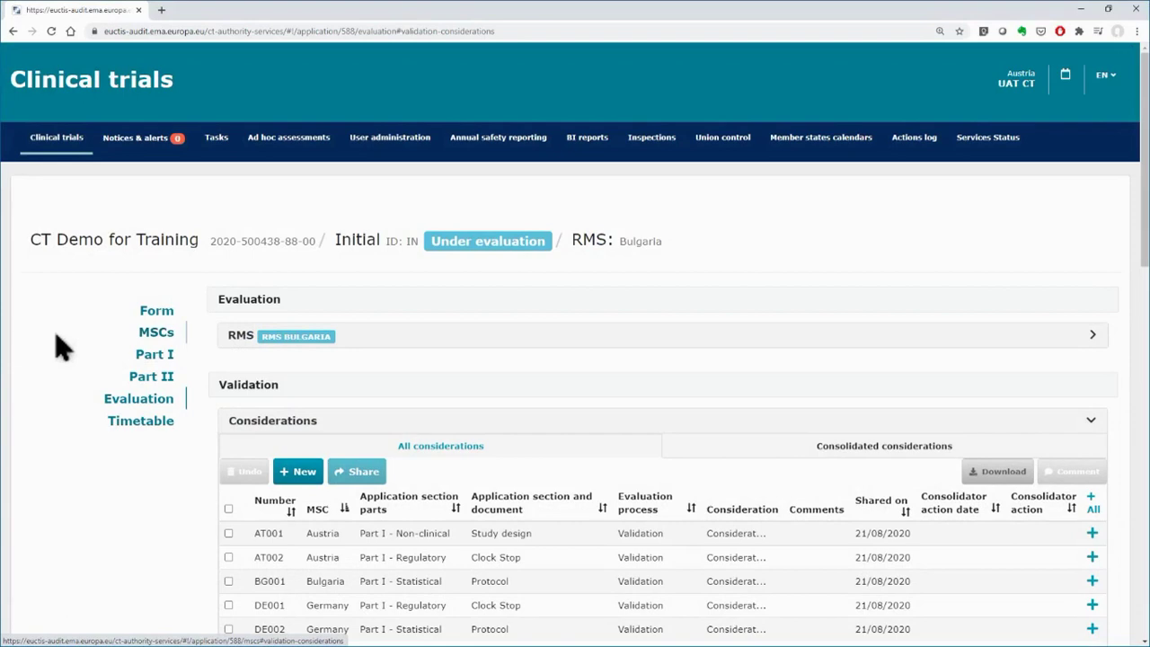
Step: Review BG001's full text, then share the comment 'Comment' on it as Austria
scroll(55, 346, down, 2)
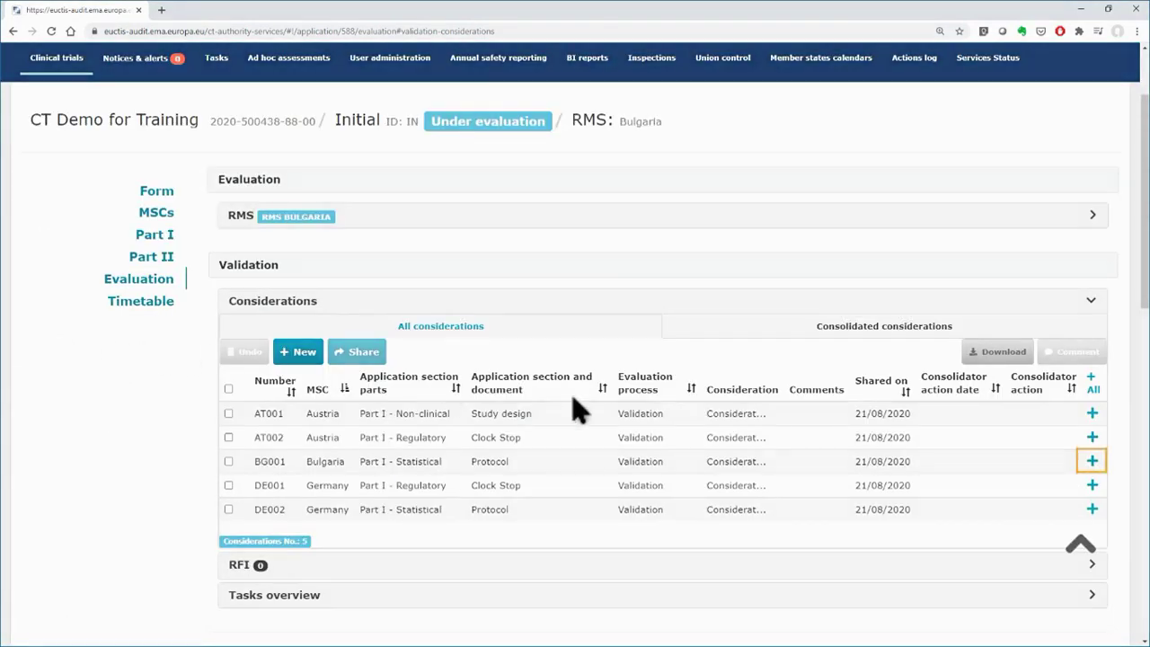
click(1091, 461)
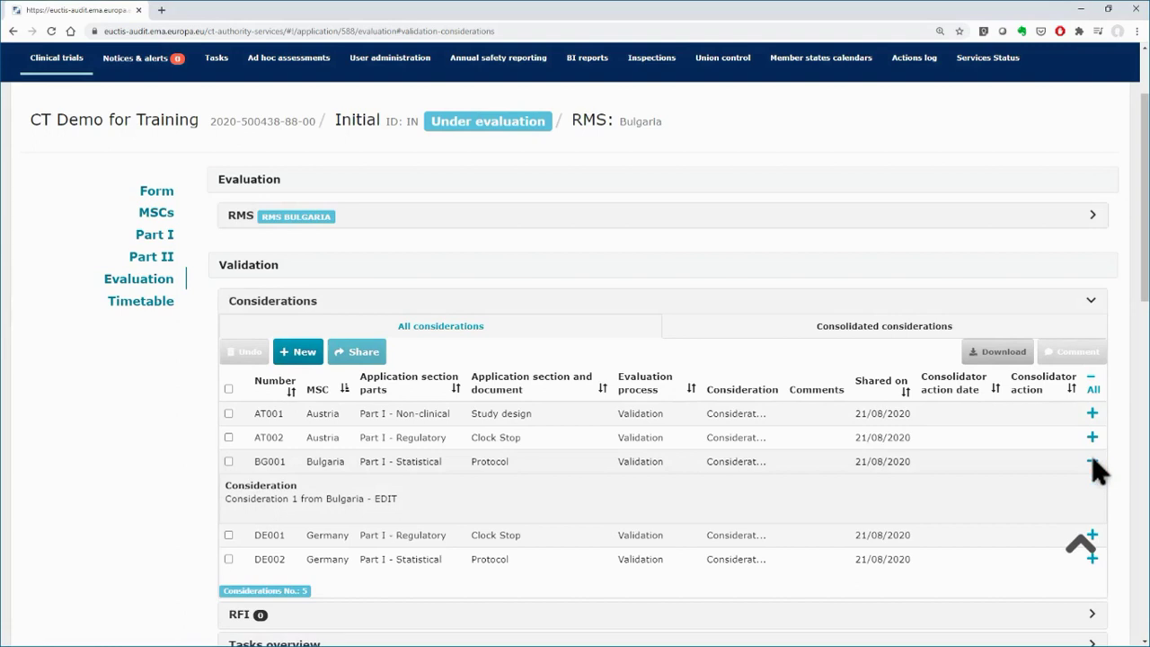
click(1092, 461)
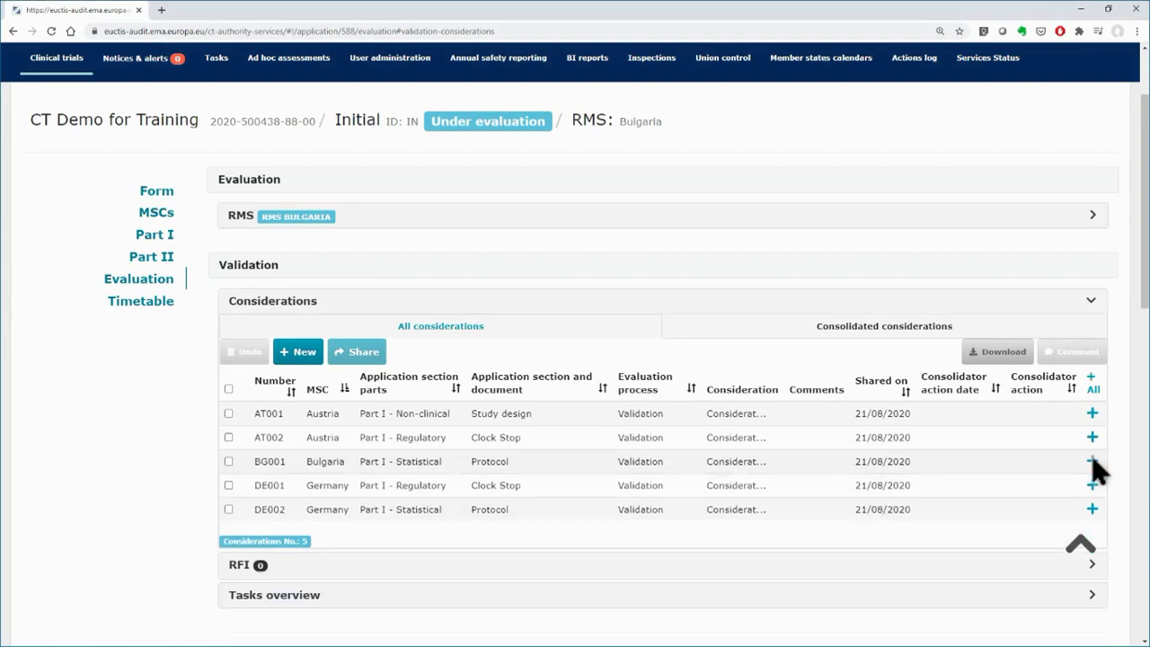
click(228, 460)
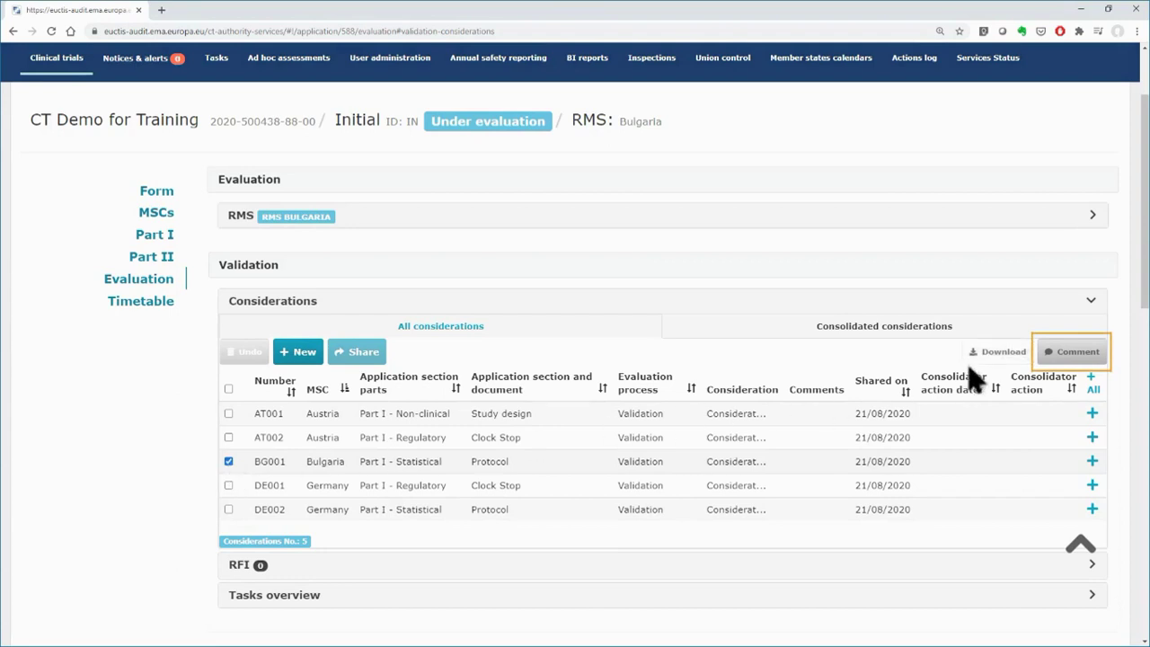
click(1071, 352)
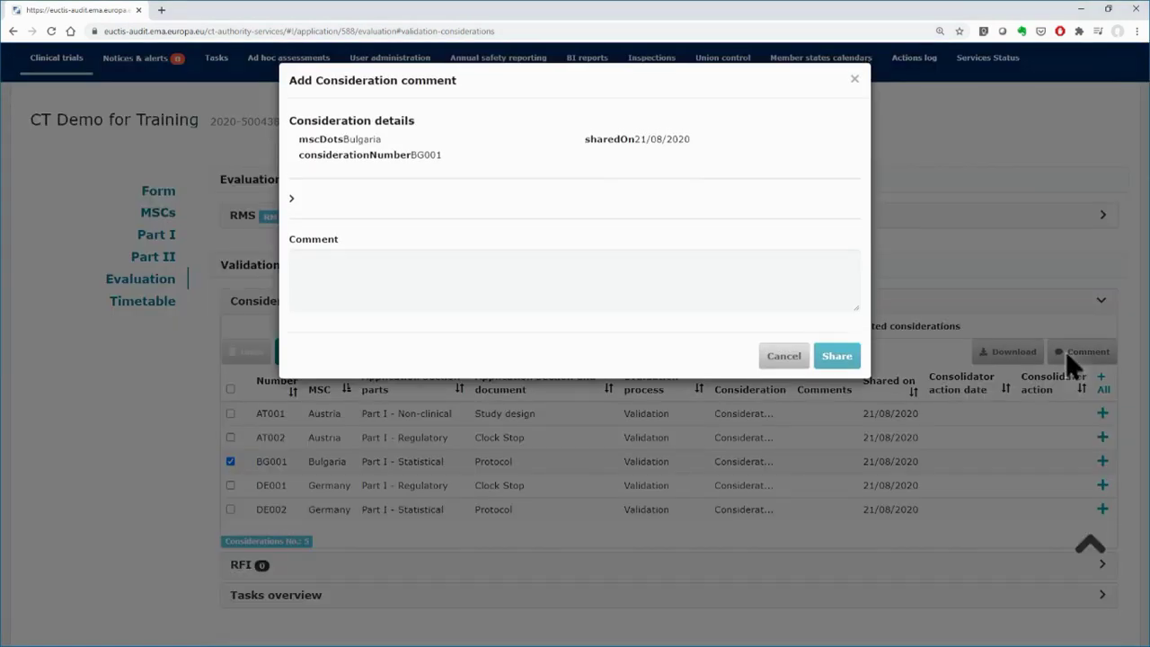
click(617, 304)
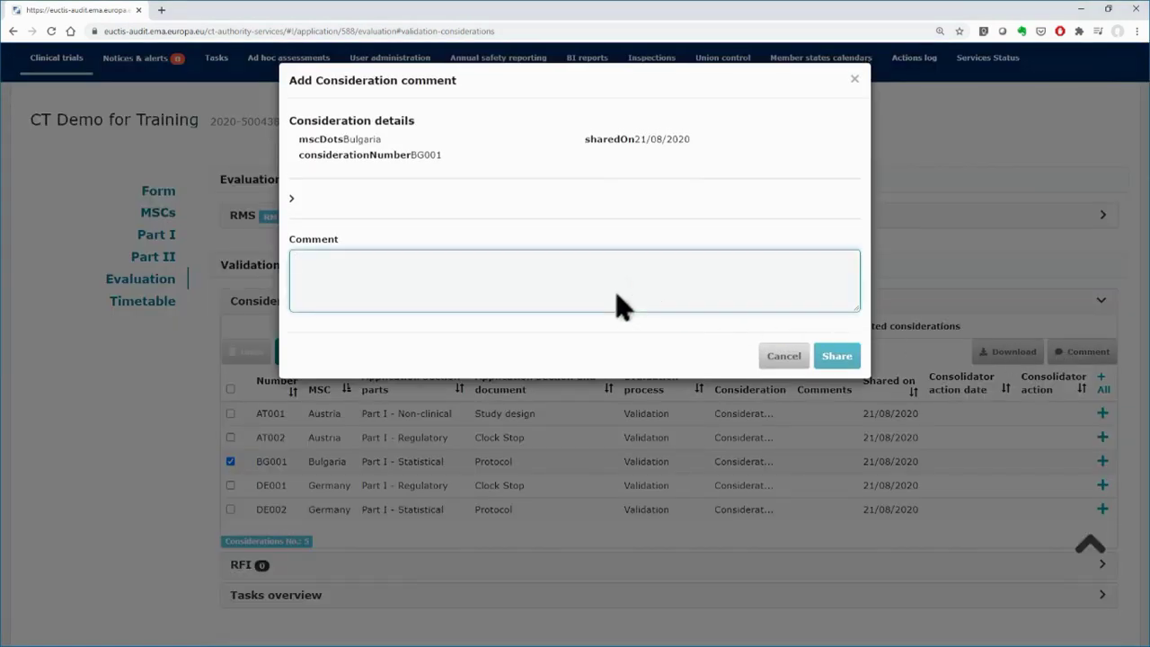
text(Comment)
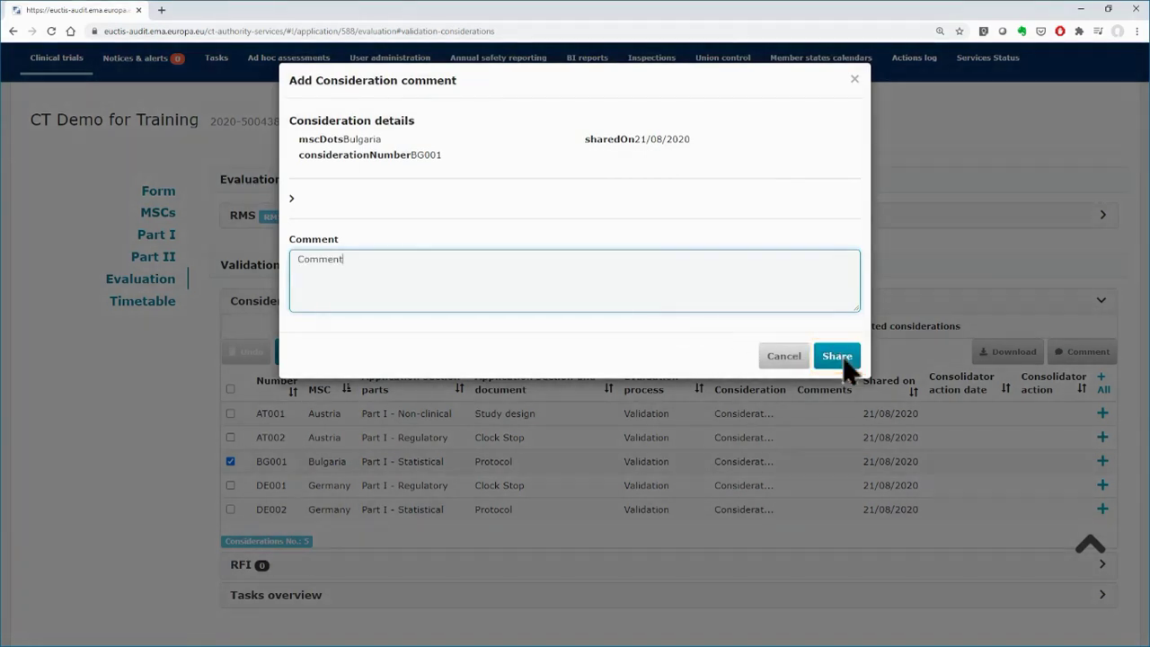
click(842, 358)
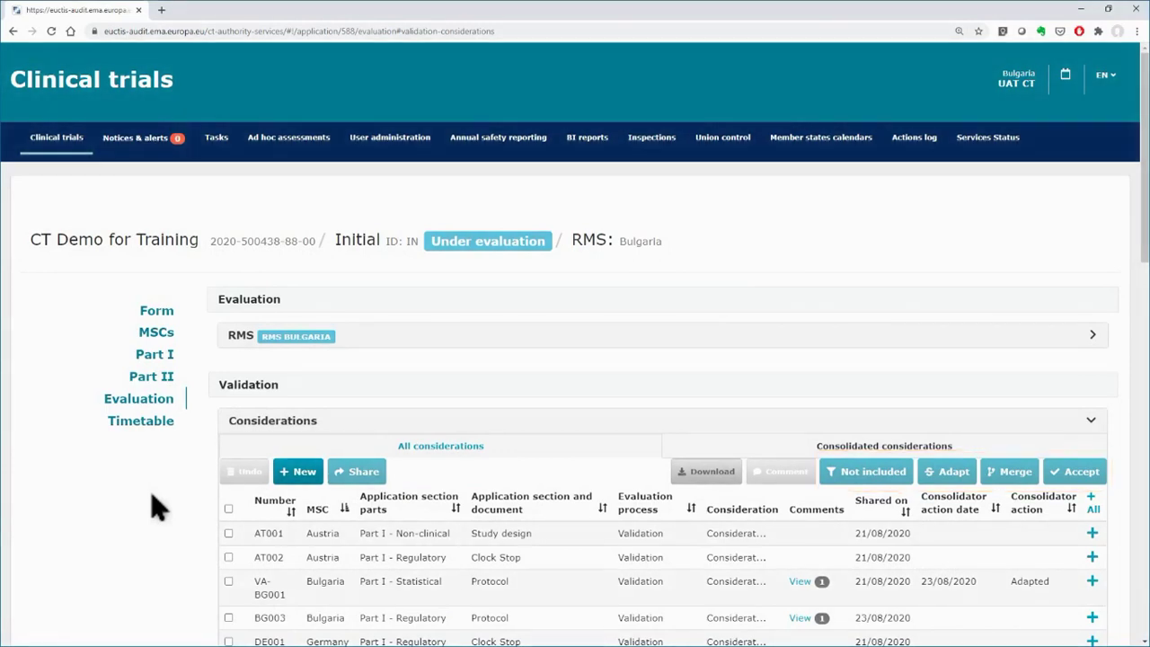
Step: Accept Austria's consideration AT001 with the RMS comment 'Accepted'
scroll(153, 507, down, 2)
scroll(153, 507, down, 1)
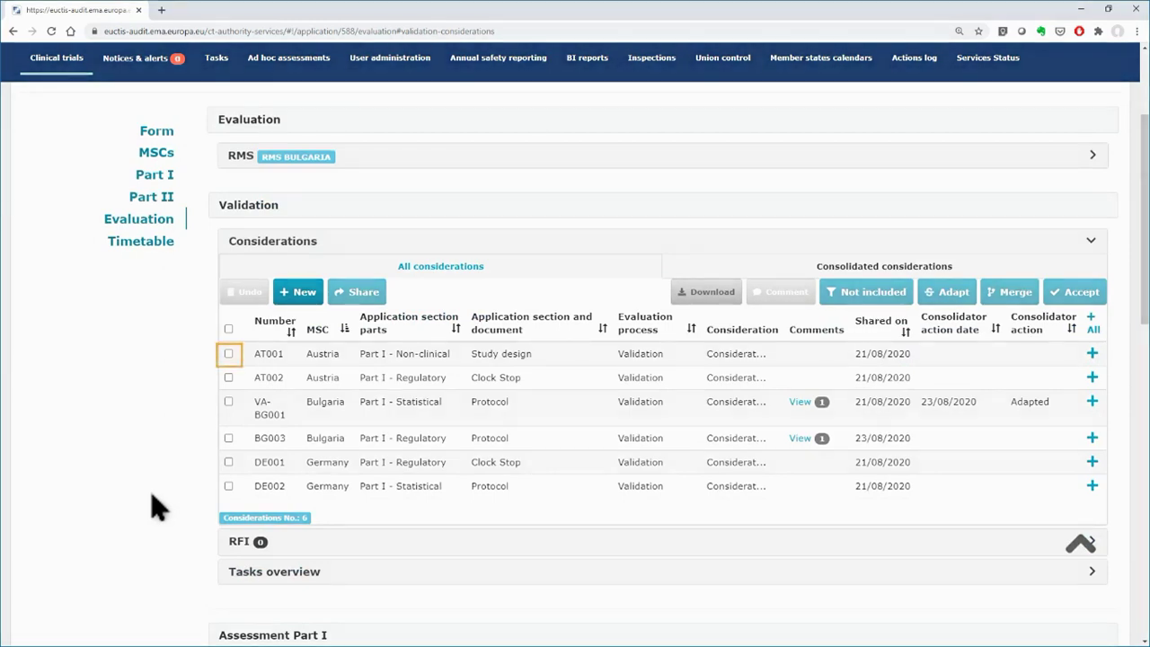
click(229, 354)
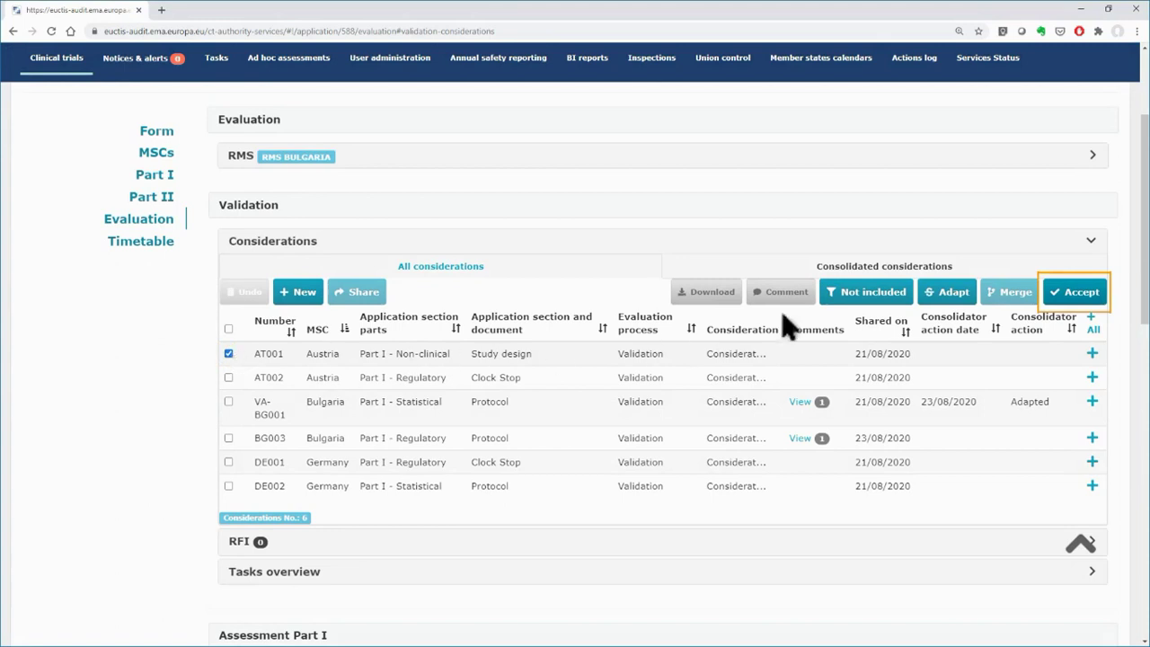
click(1073, 292)
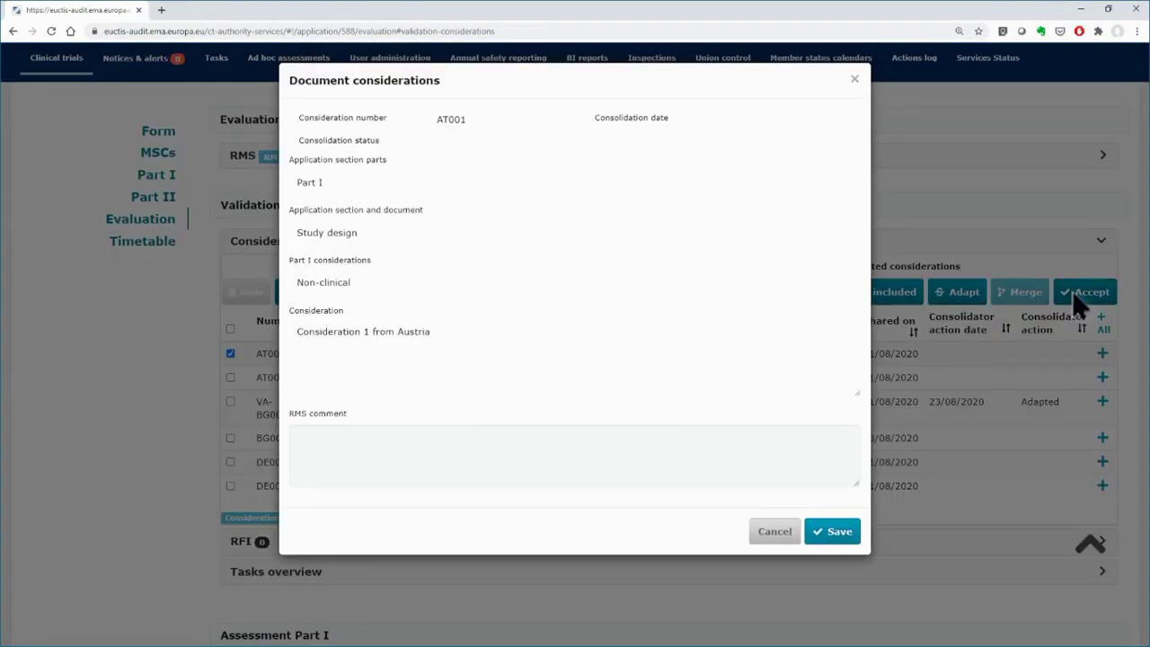
click(692, 450)
text(Accepted)
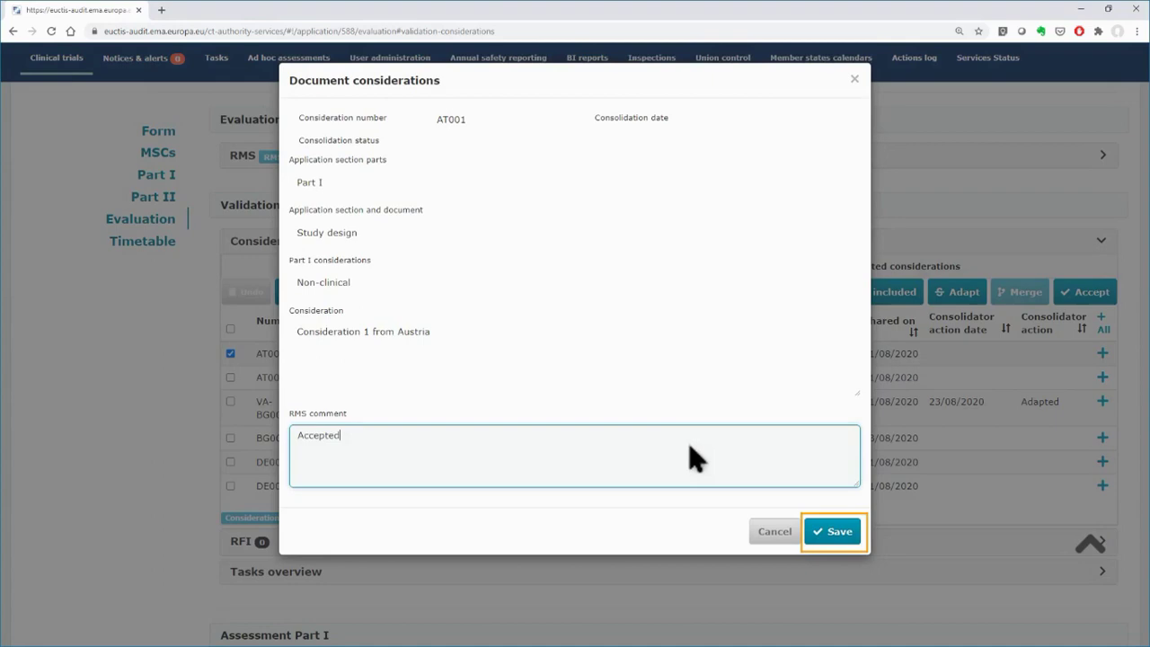
click(834, 532)
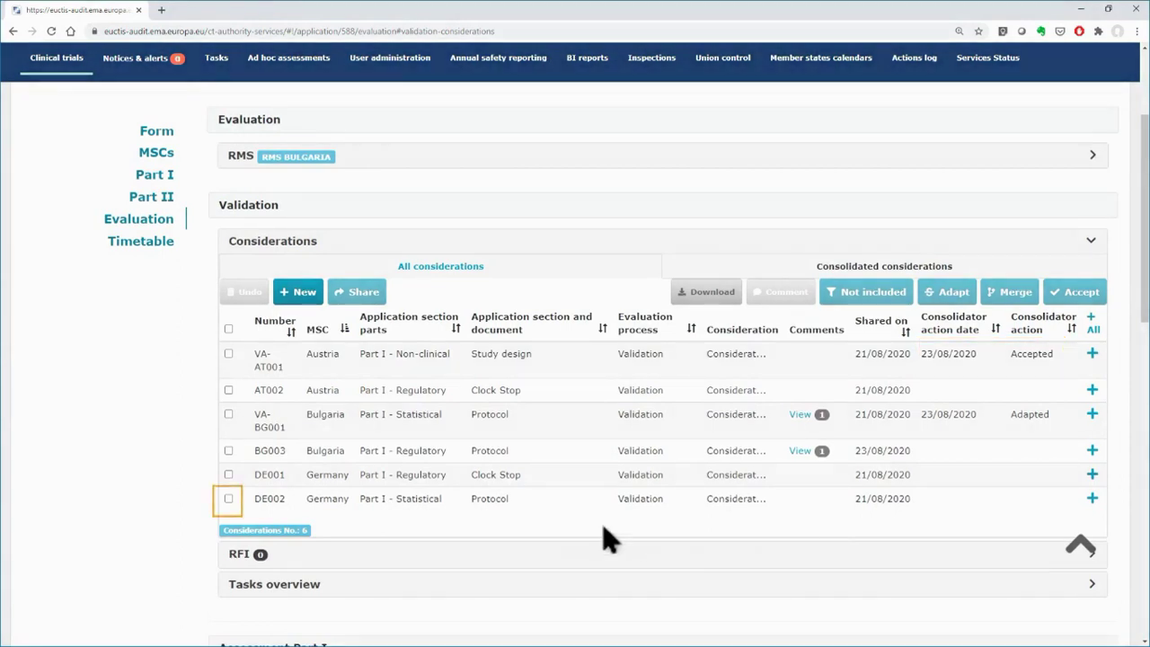
Step: Mark Germany's consideration DE002 as Not included with the RMS comment 'Not included'
click(229, 501)
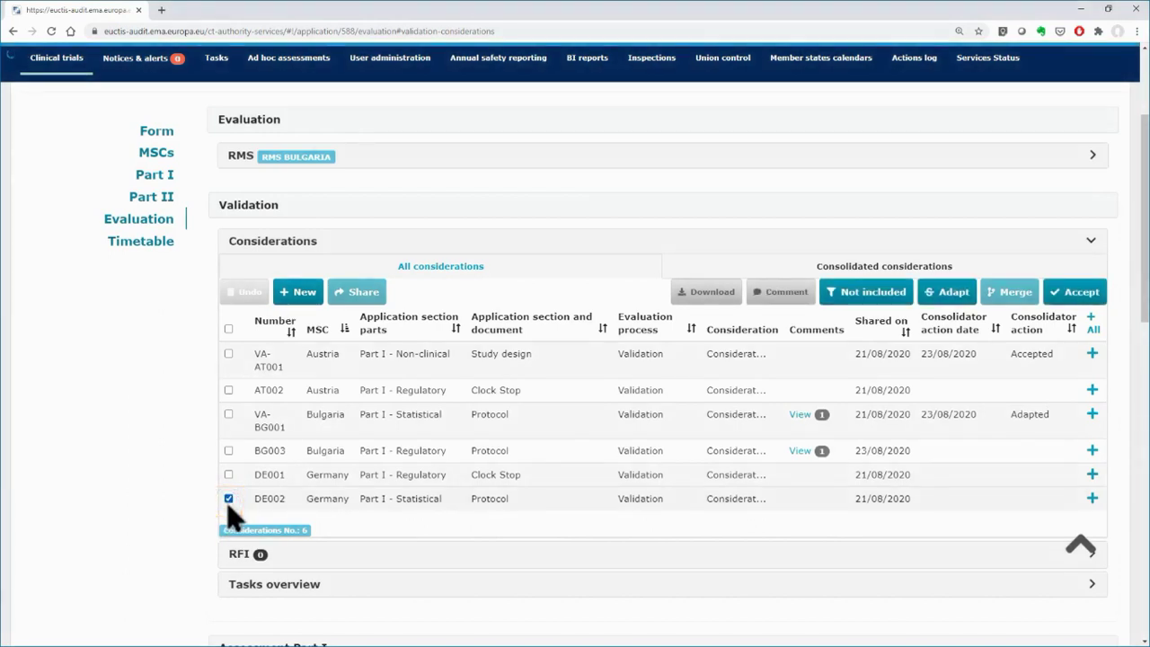
click(868, 292)
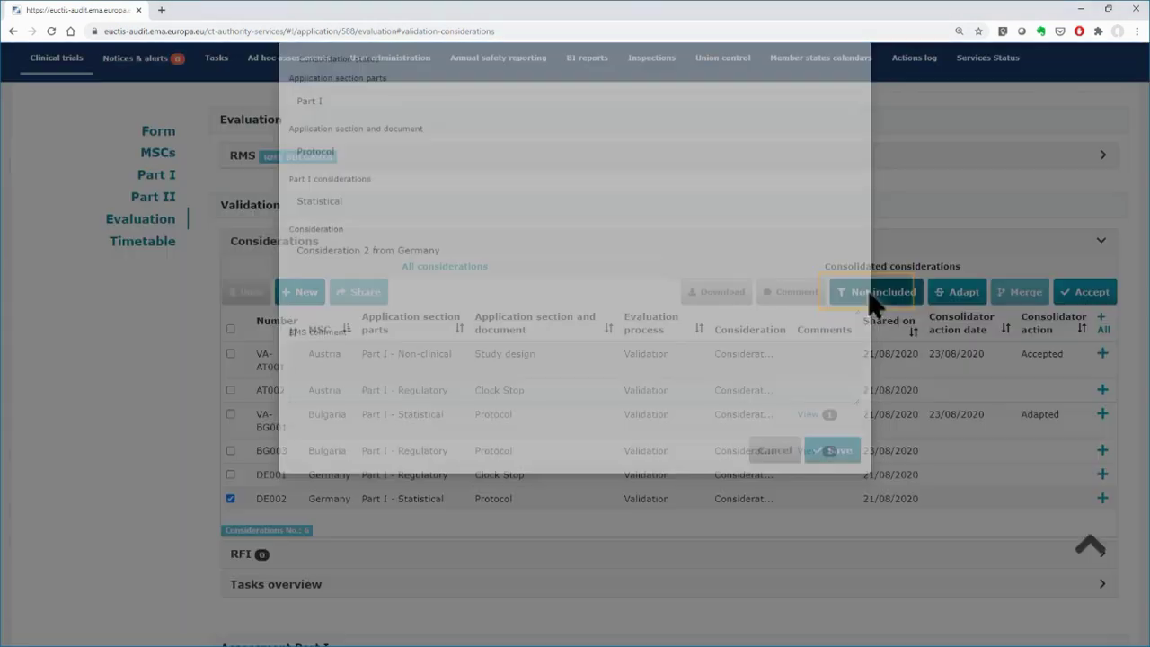
click(659, 451)
text(Not included)
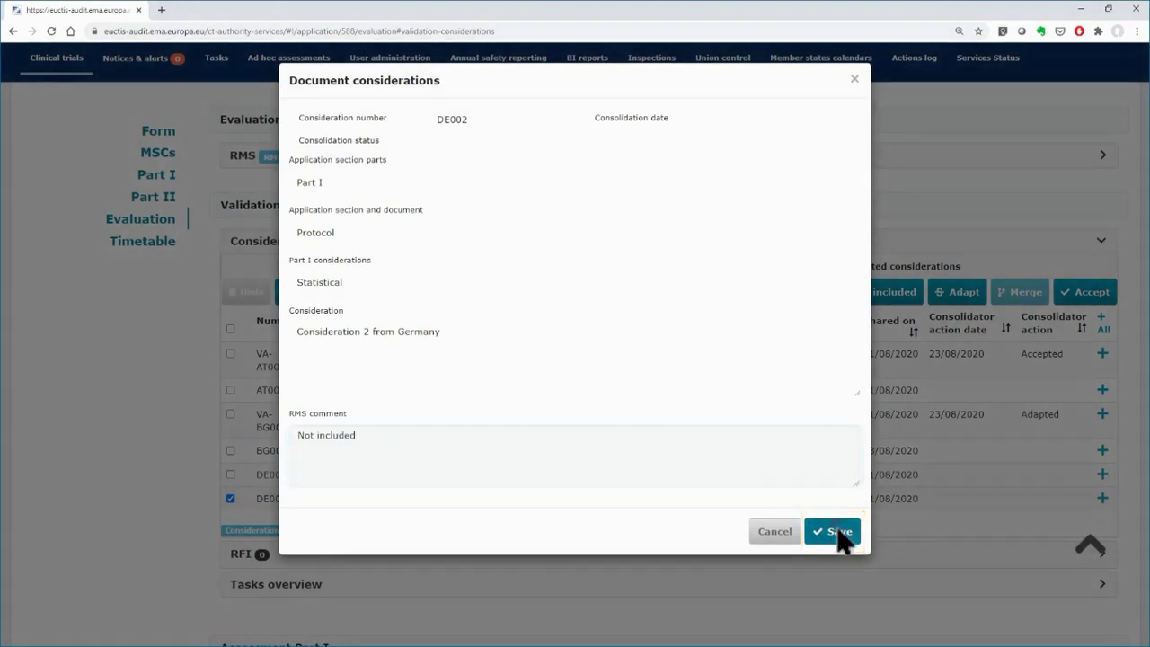
click(840, 534)
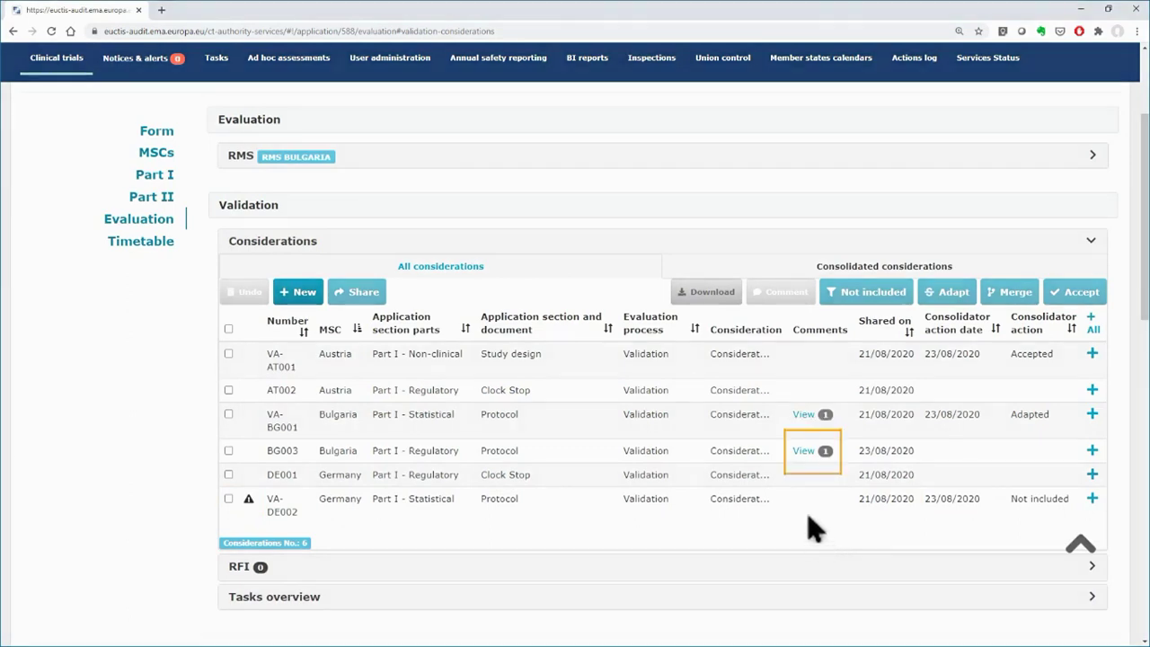
Step: Read Austria's comment on consideration BG003, then close the comments window
click(810, 451)
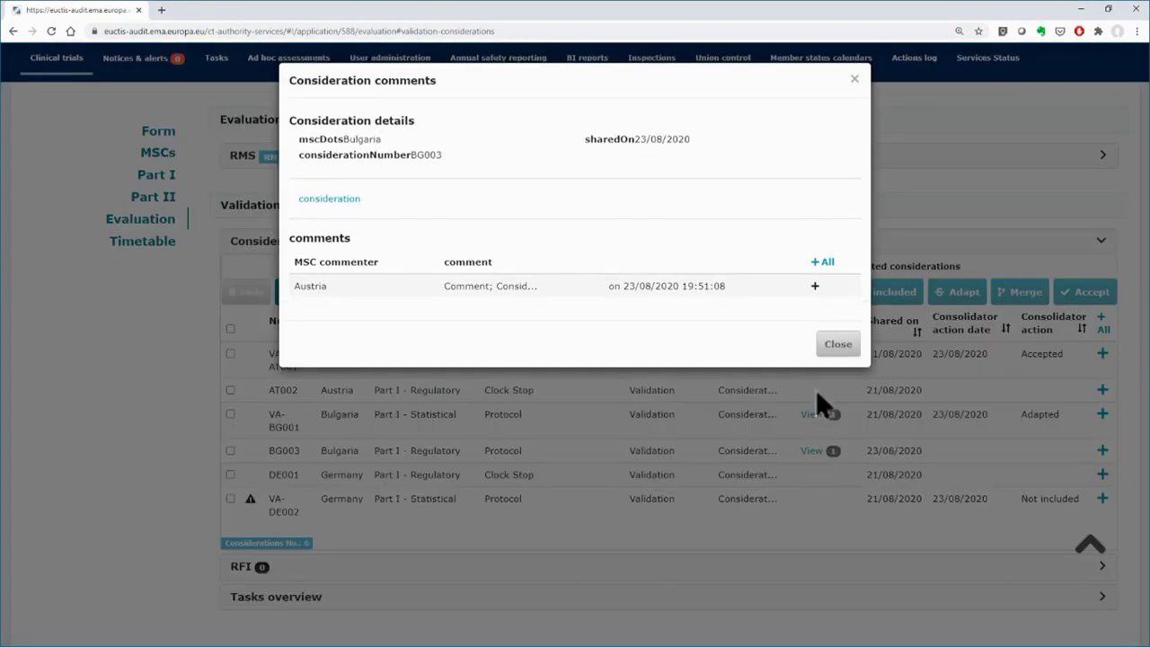
click(816, 286)
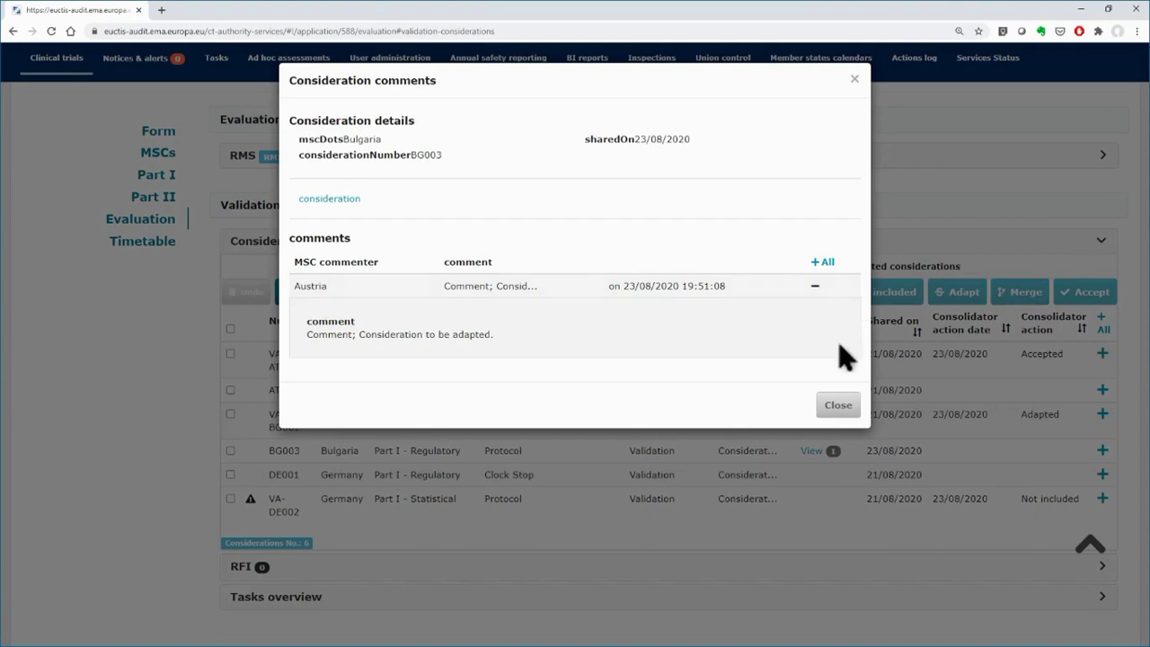
click(837, 408)
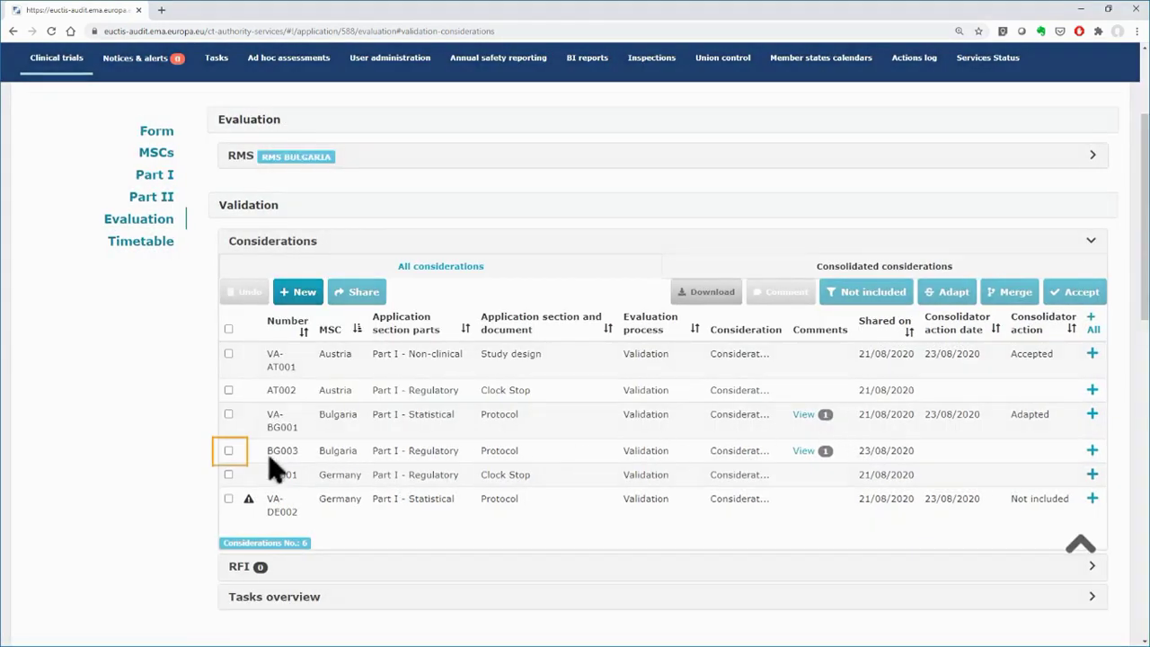
Step: Adapt BG003 by appending ' - Adapted' and adding an RMS comment citing Austria's feedback
click(228, 451)
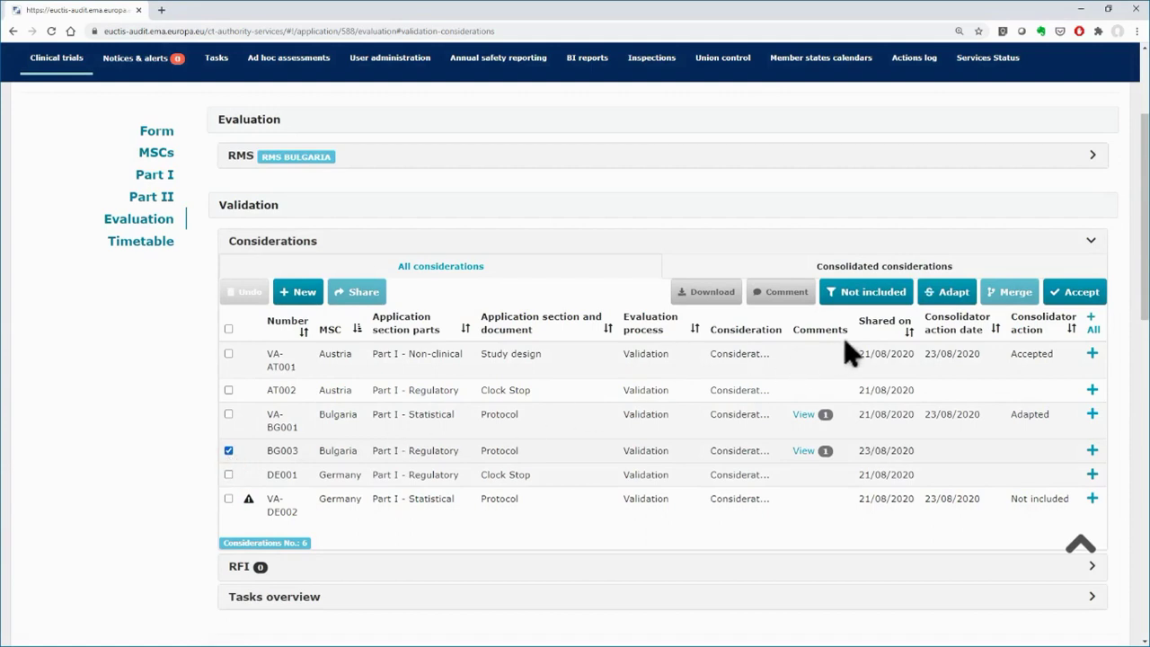
click(940, 299)
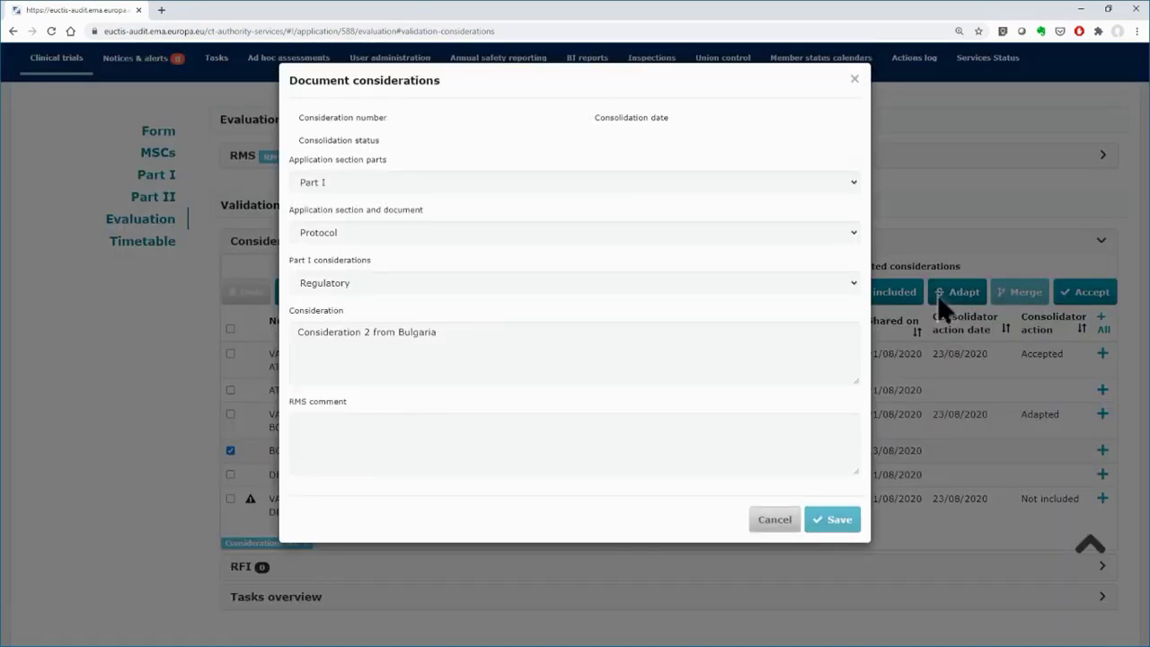
click(632, 446)
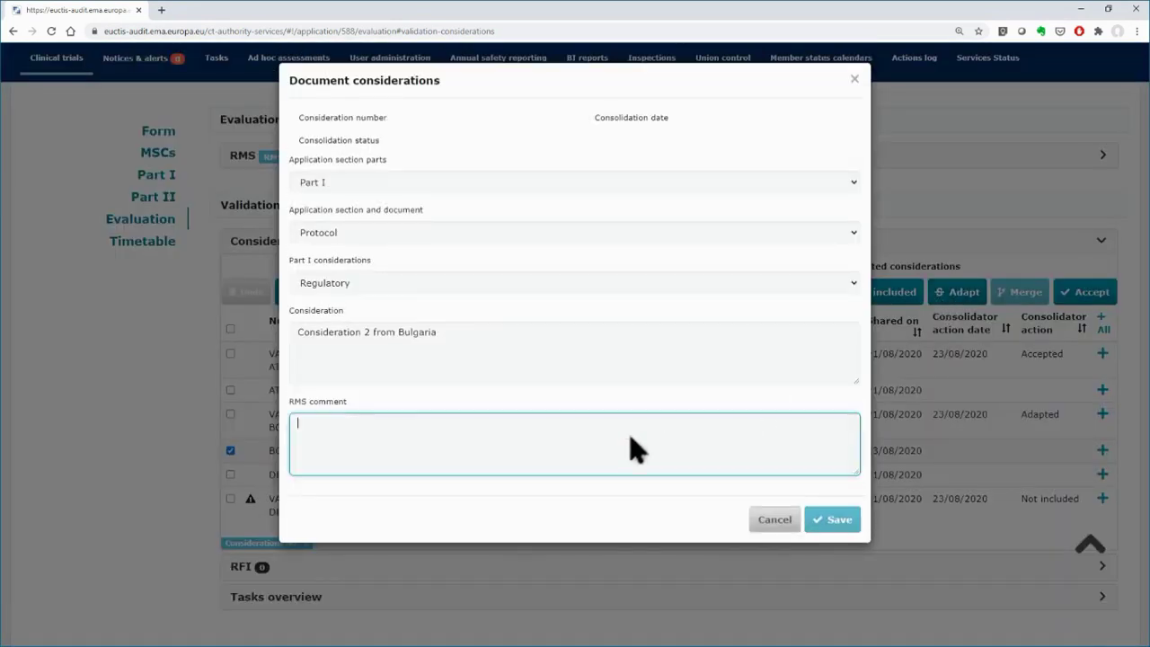
text(After comment from Austria, the consideration has been adapted)
click(516, 355)
text(- Adapted)
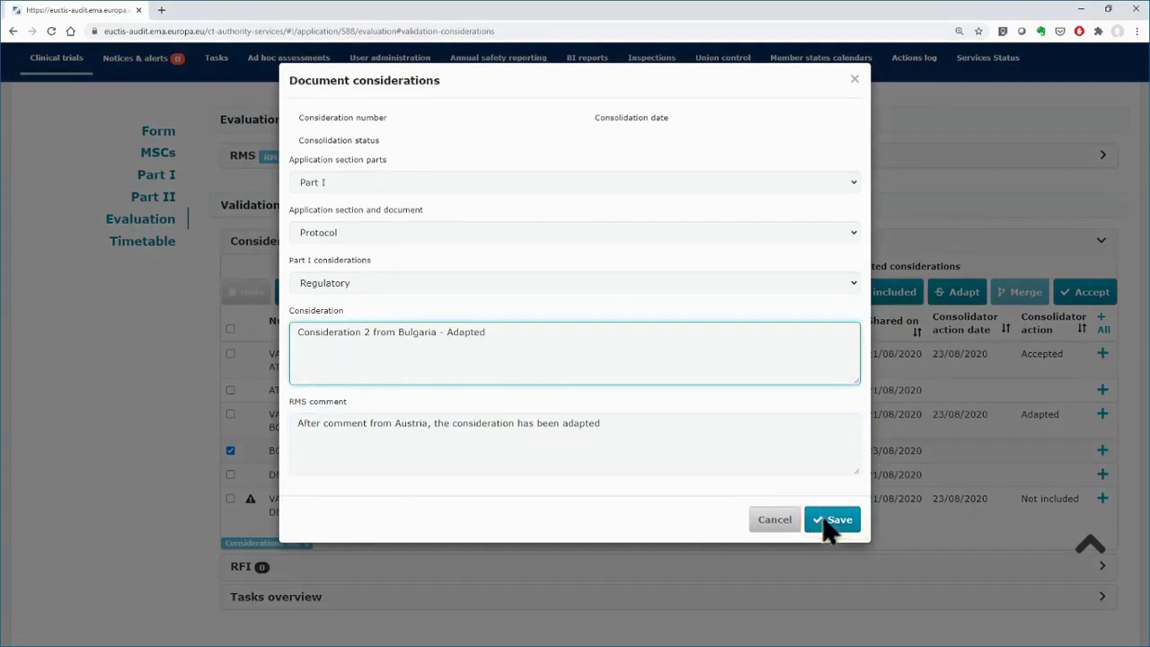
click(827, 521)
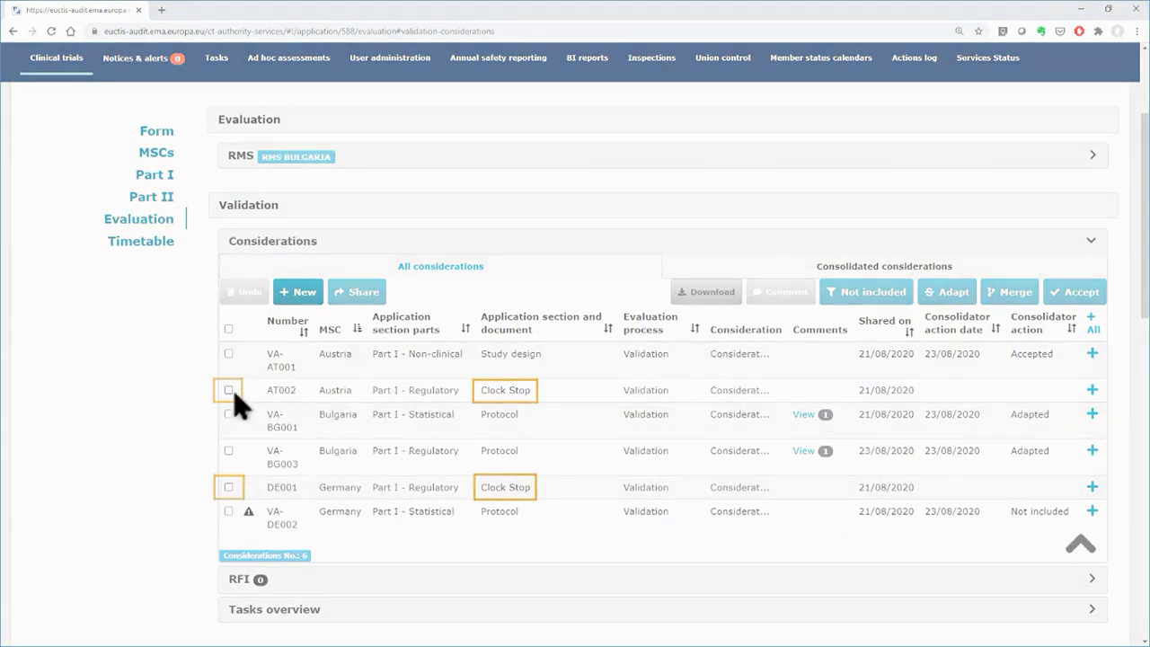
Step: Merge Clock Stop considerations AT002 and DE001 into one Part I consideration
click(229, 391)
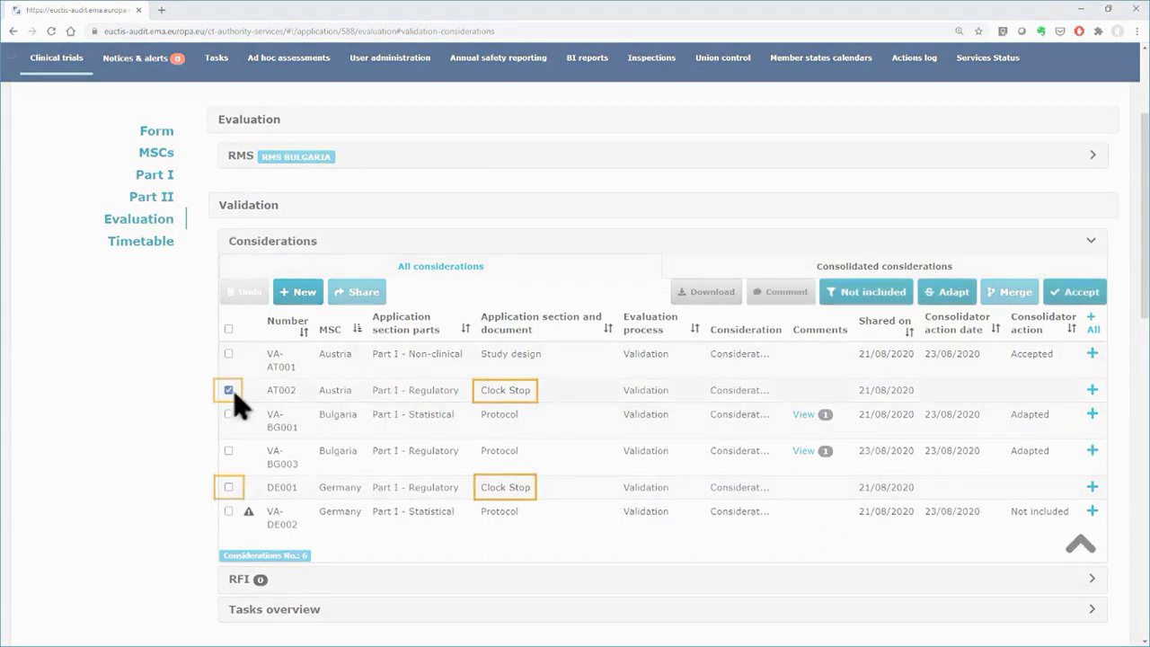
click(229, 487)
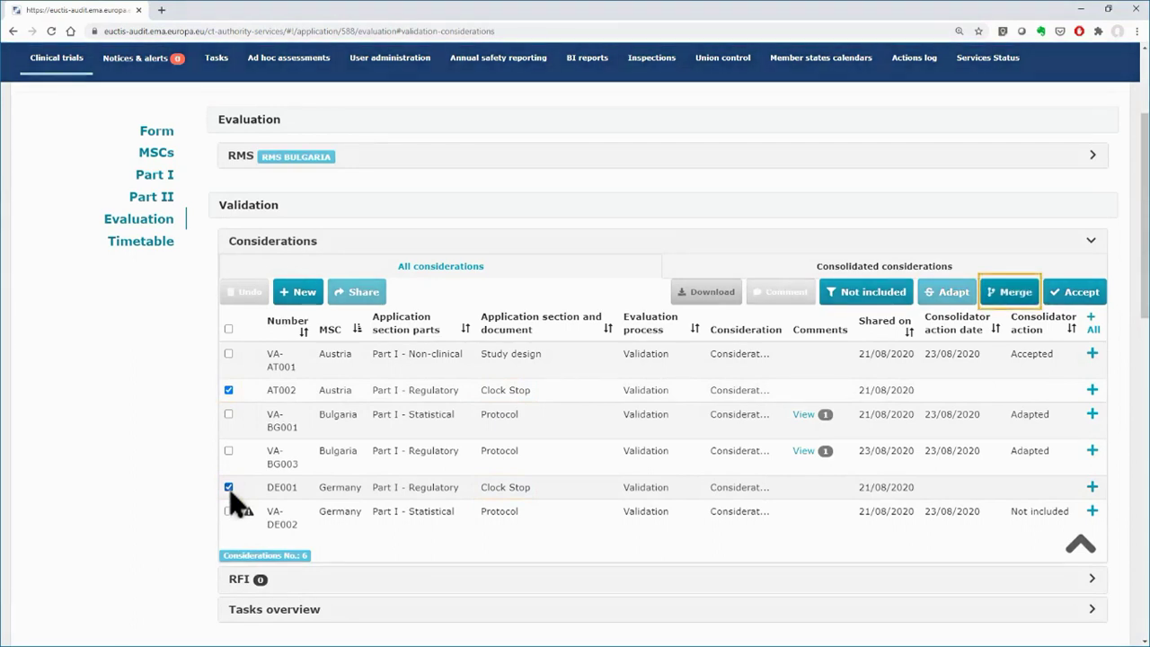
click(1013, 302)
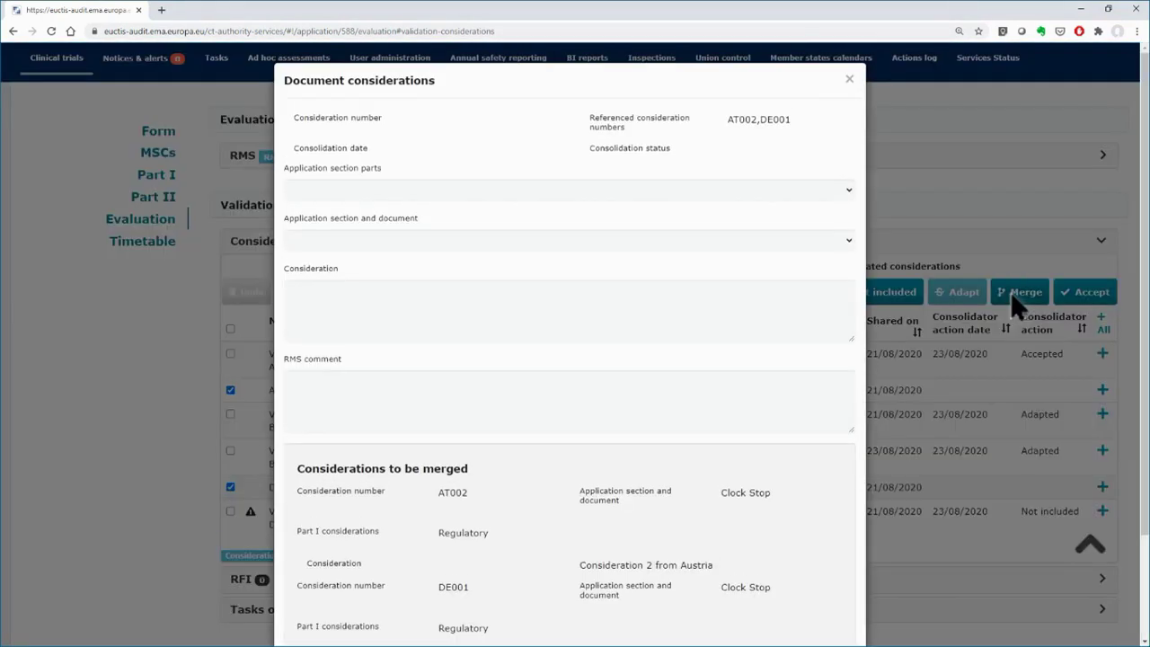
click(841, 194)
click(834, 218)
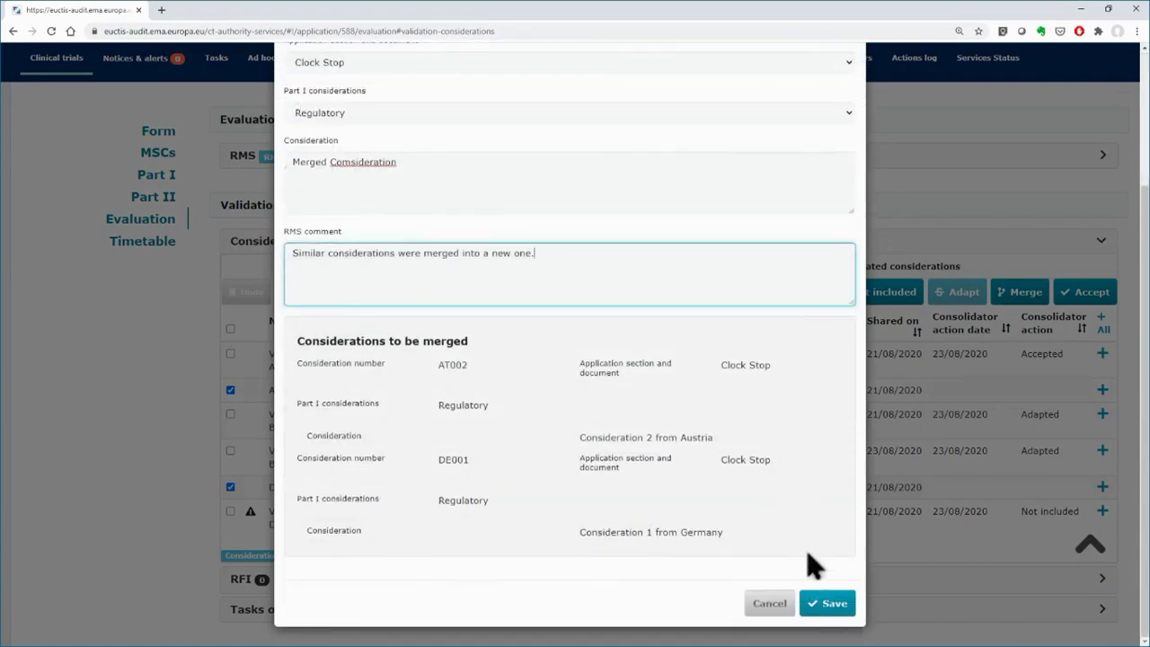
click(822, 603)
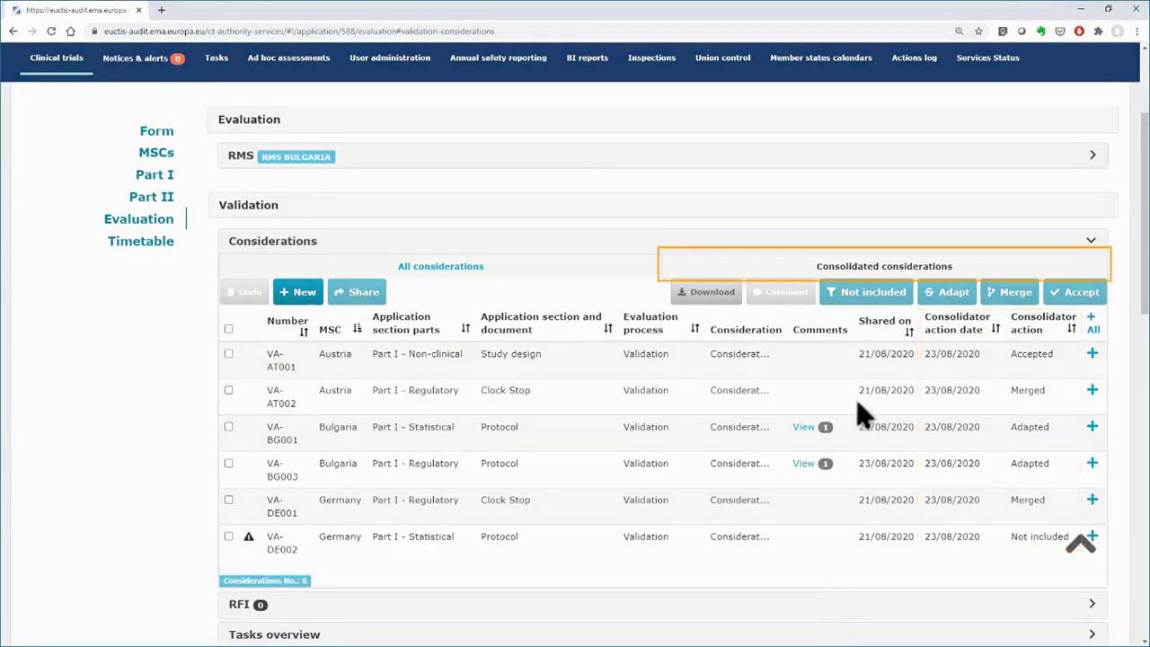
Step: Select all six consolidated considerations and share them, confirming with Yes
click(874, 269)
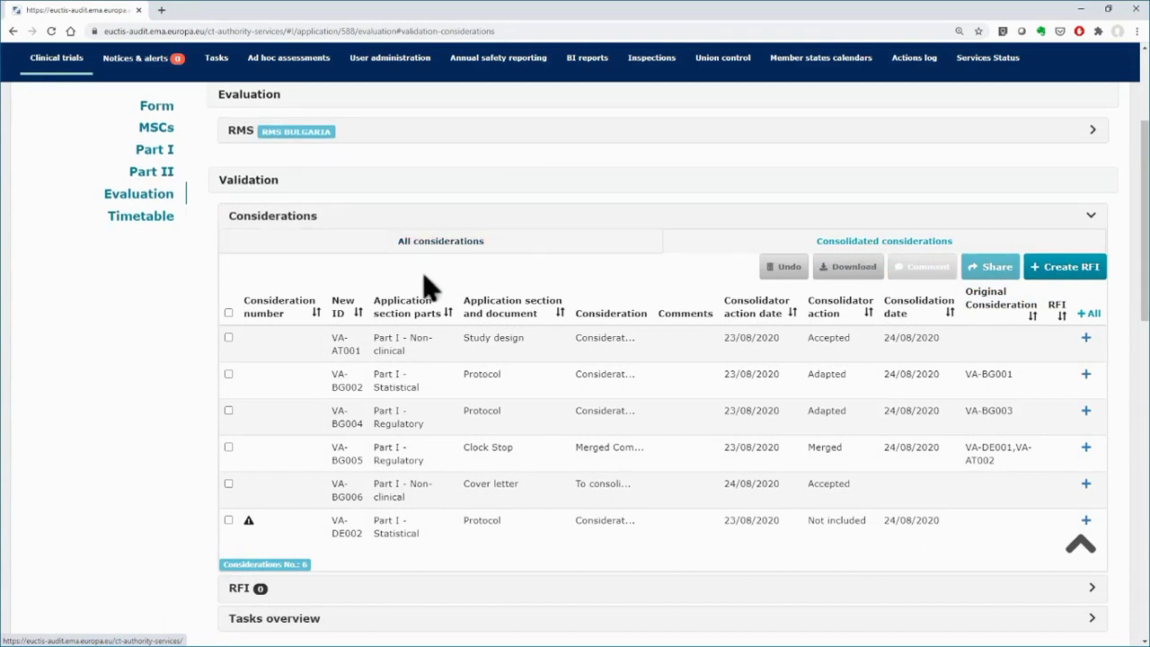
click(229, 312)
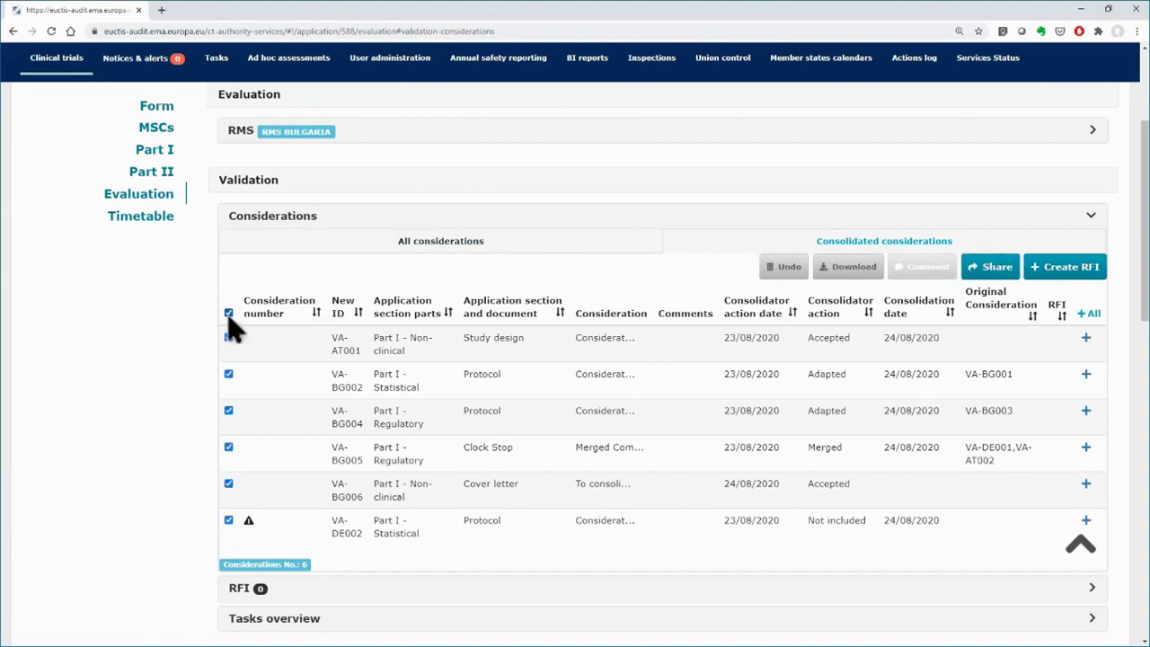
click(980, 275)
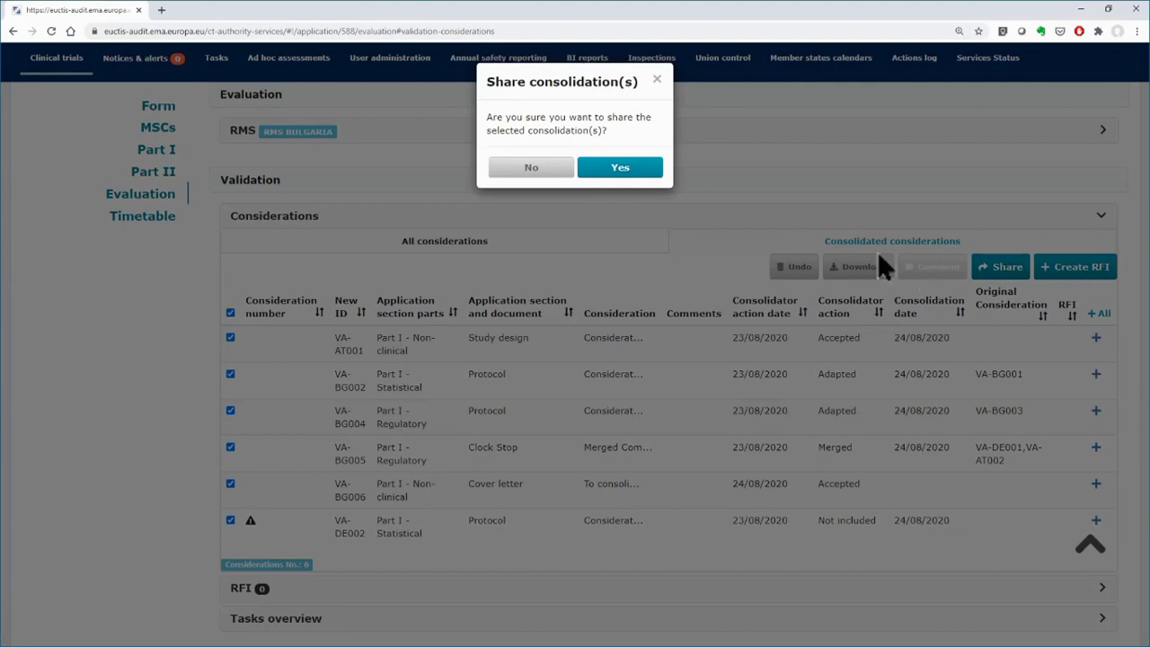
click(636, 174)
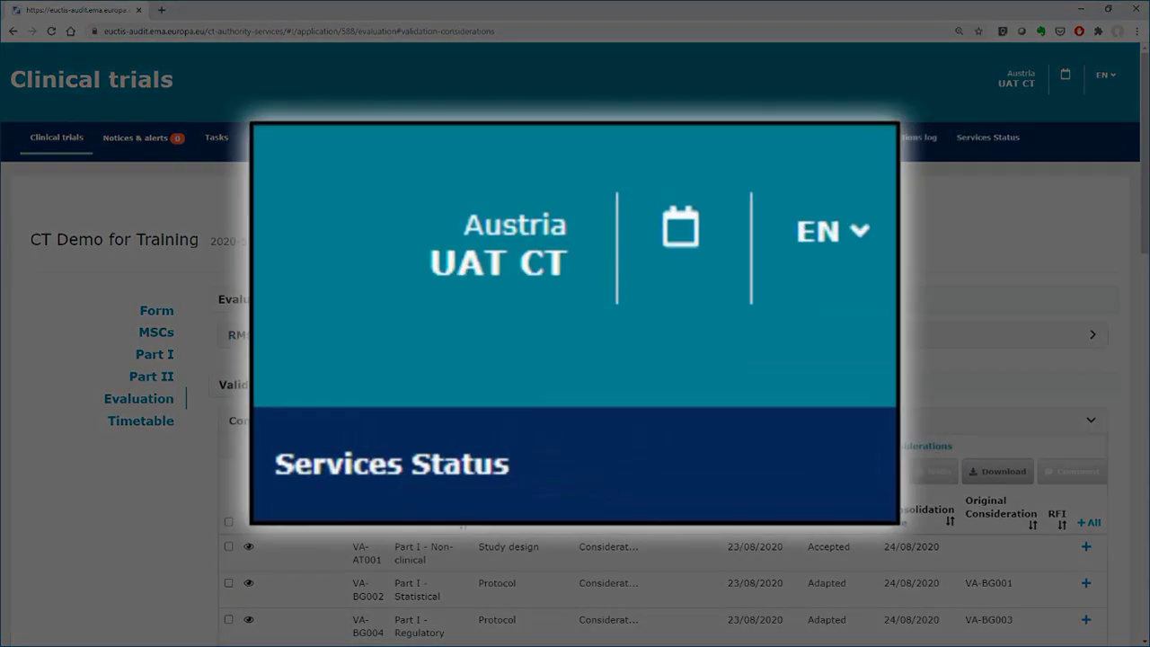
Step: As Austria, view consolidated consideration VA-AT001's details, confirm it is Accepted, and close them
scroll(633, 185, down, 3)
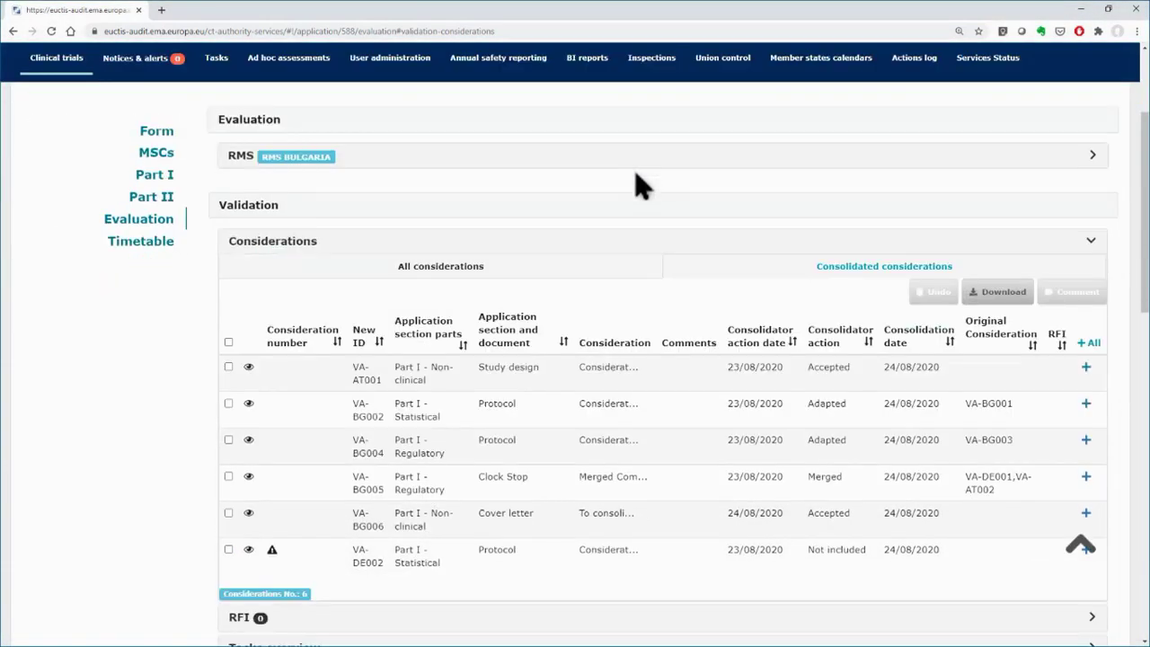
click(250, 369)
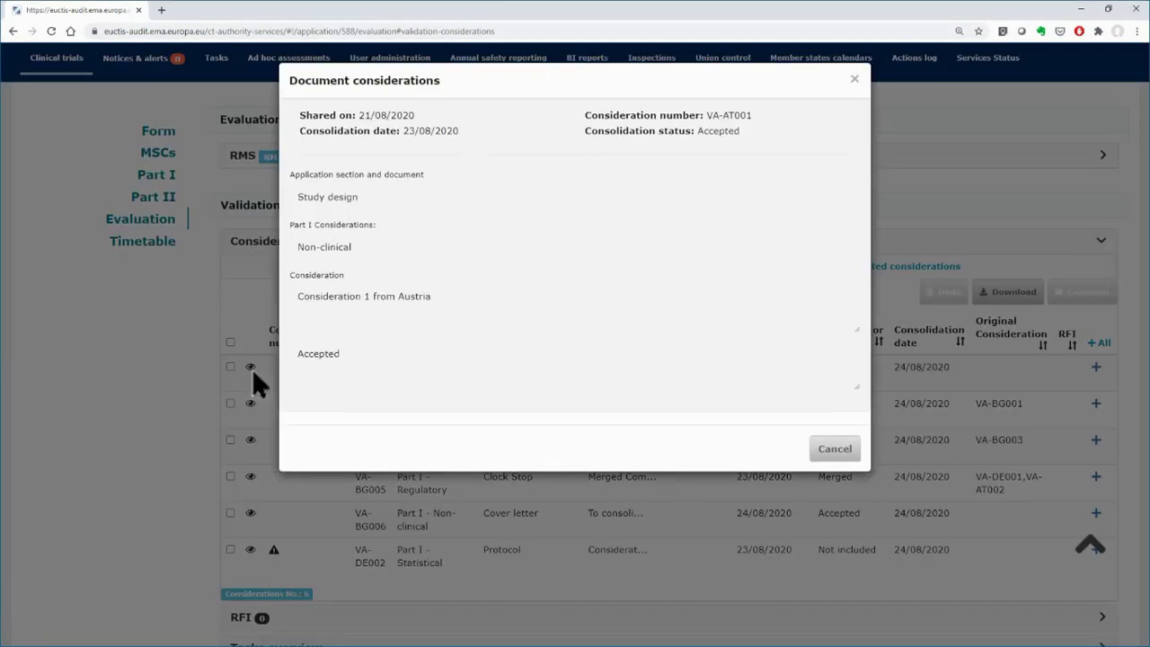
click(833, 449)
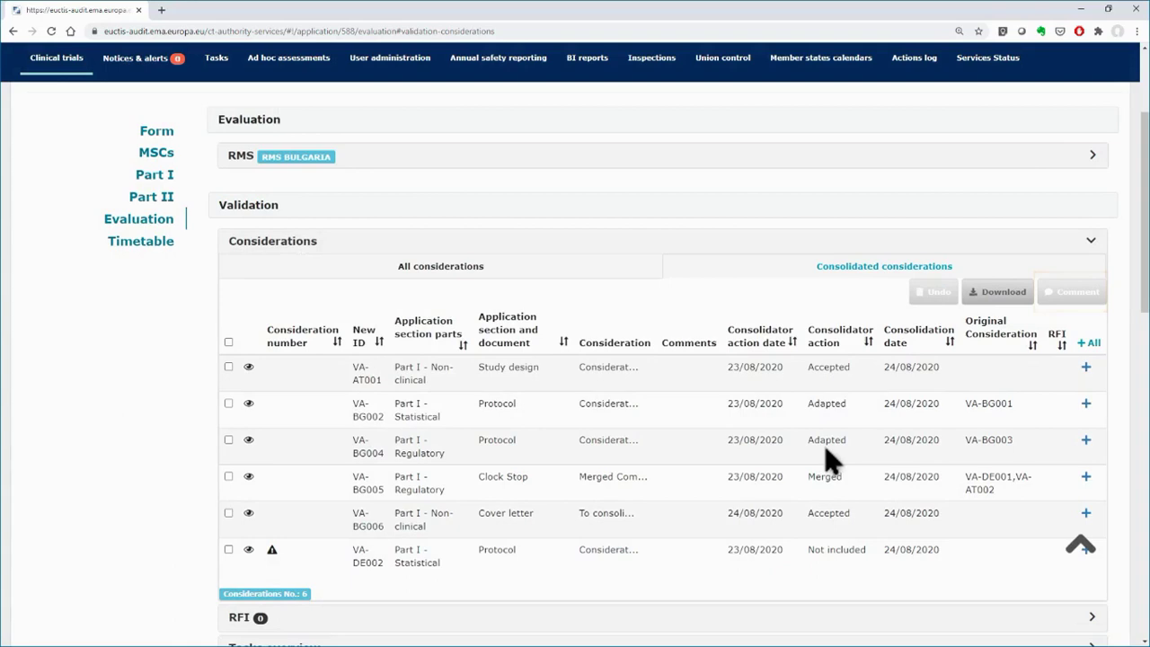